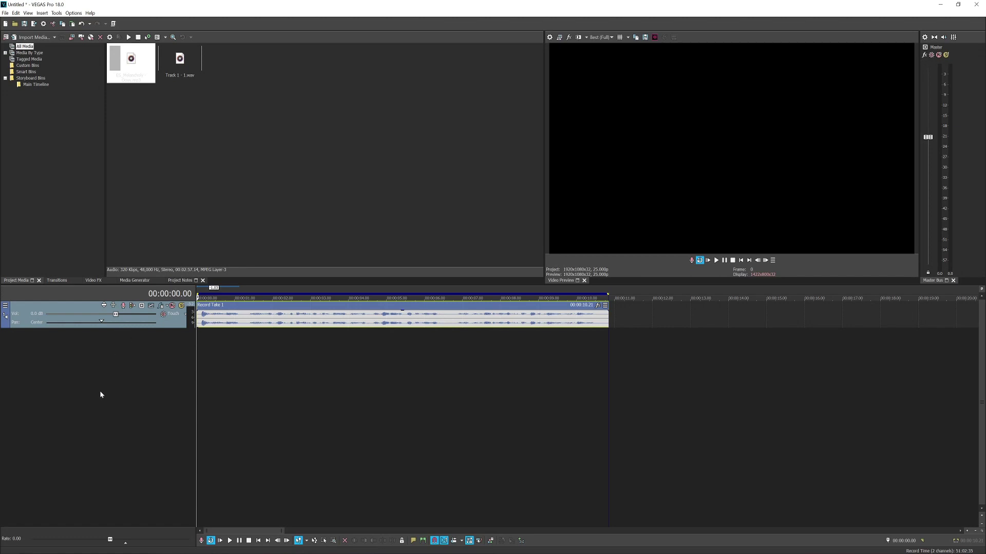
- Play the Record Take 1 clip from its start to hear the unprocessed recording
scroll(236, 340, "down", 4)
scroll(228, 347, "up", 4)
scroll(224, 345, "up", 2)
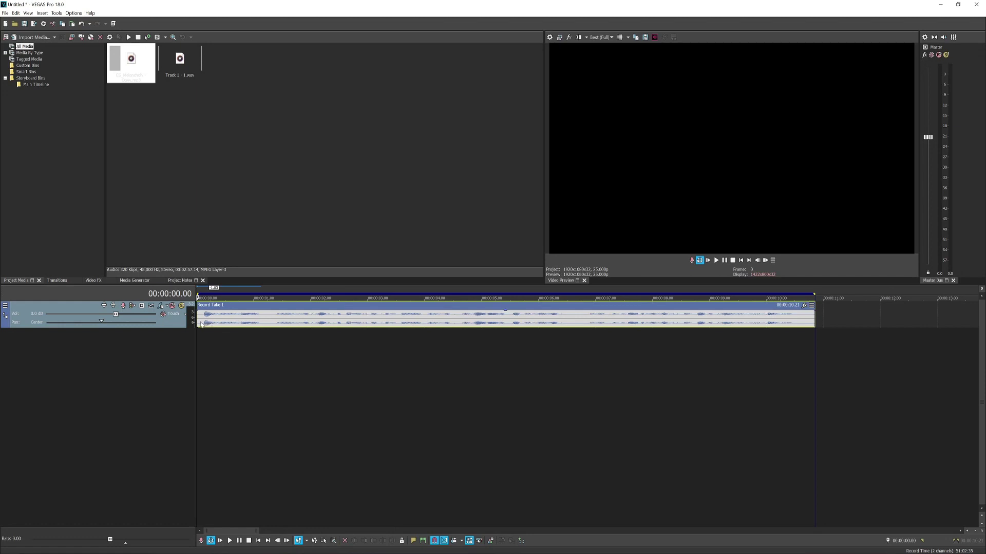
key("space")
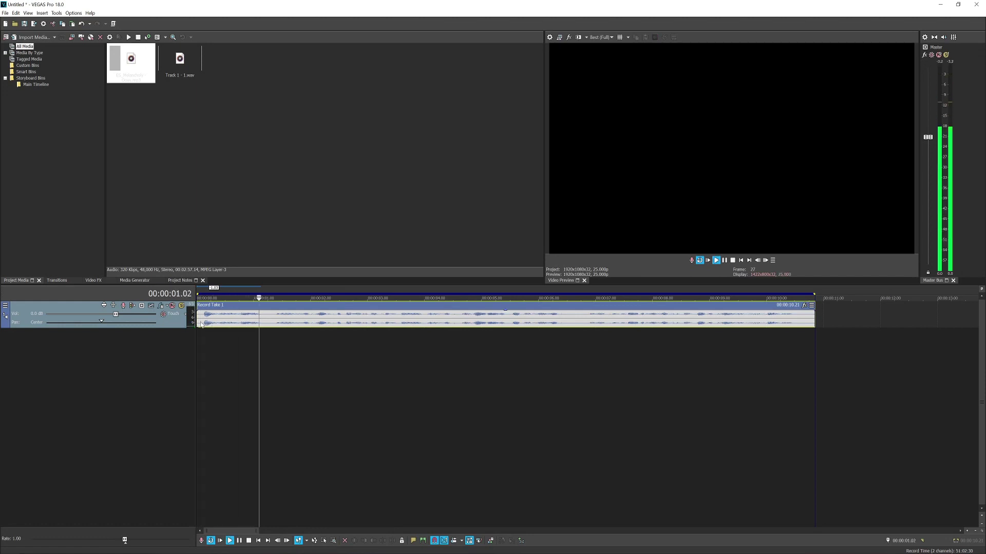
scroll(260, 330, "down", 2)
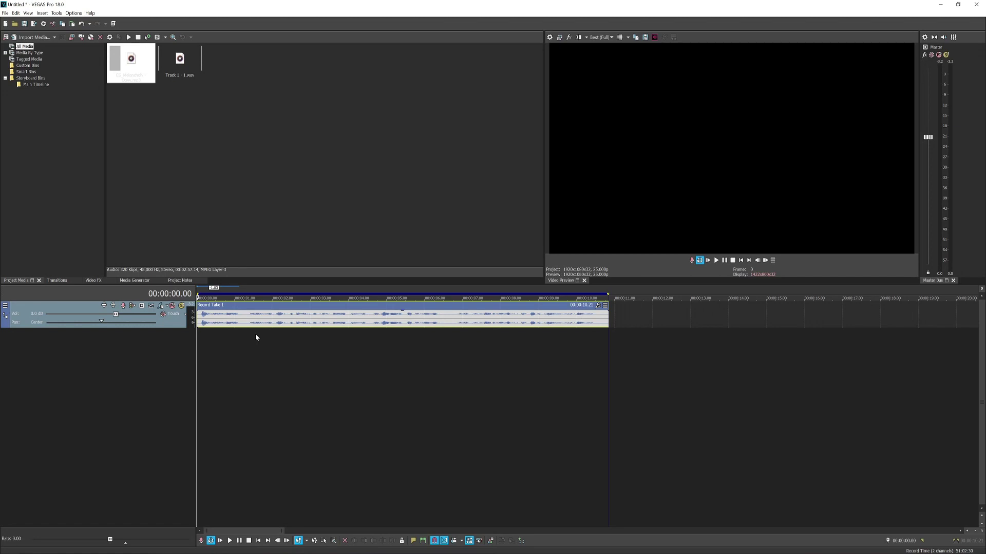
scroll(244, 335, "up", 3)
scroll(214, 319, "down", 2)
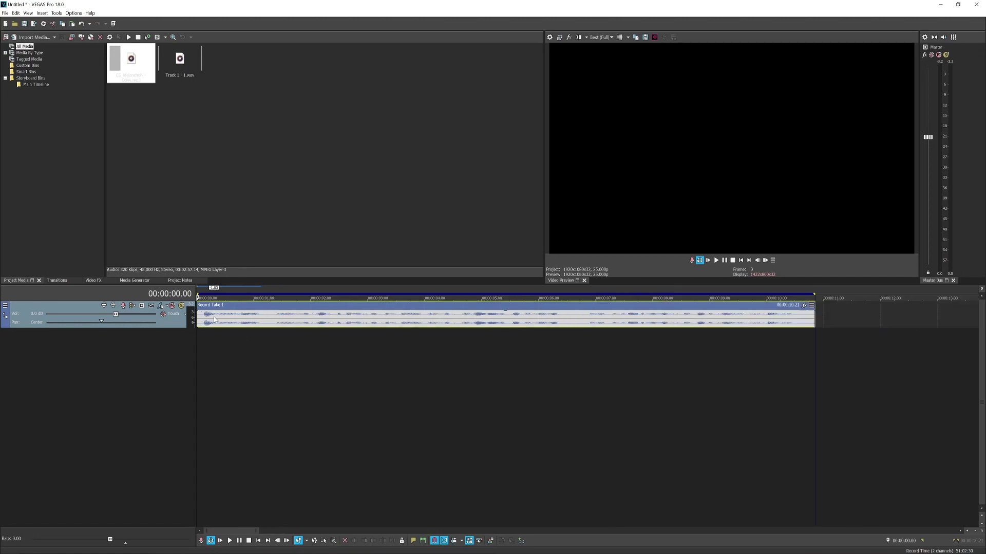
scroll(214, 319, "down", 2)
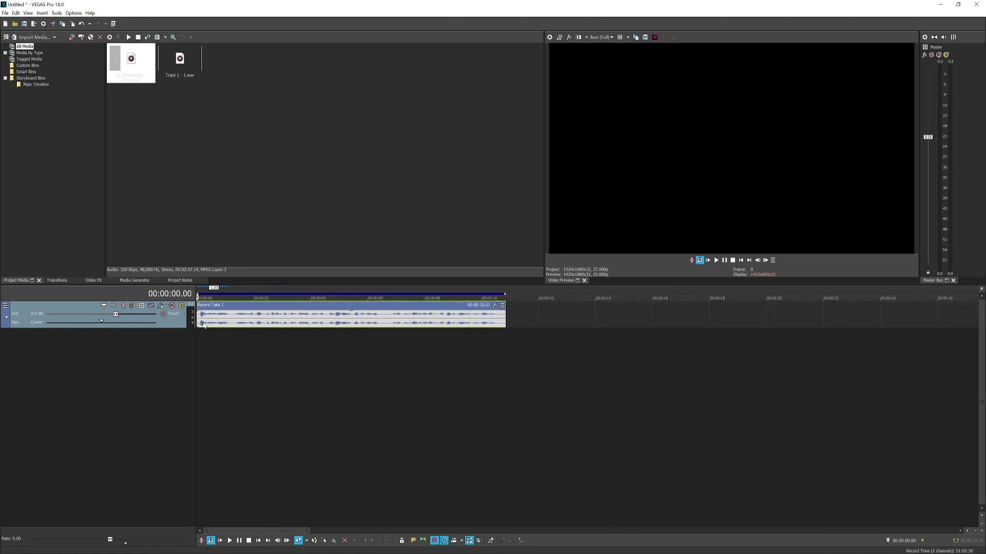
- Open the audio track's effects chain and examine the default Track Noise Gate, Track EQ and Track Compressor settings
left_click(220, 322)
left_click(352, 319)
left_click(227, 322)
left_click(163, 307)
mouse_move(333, 115)
left_mouse_down()
mouse_move(349, 114)
mouse_move(334, 119)
left_mouse_up()
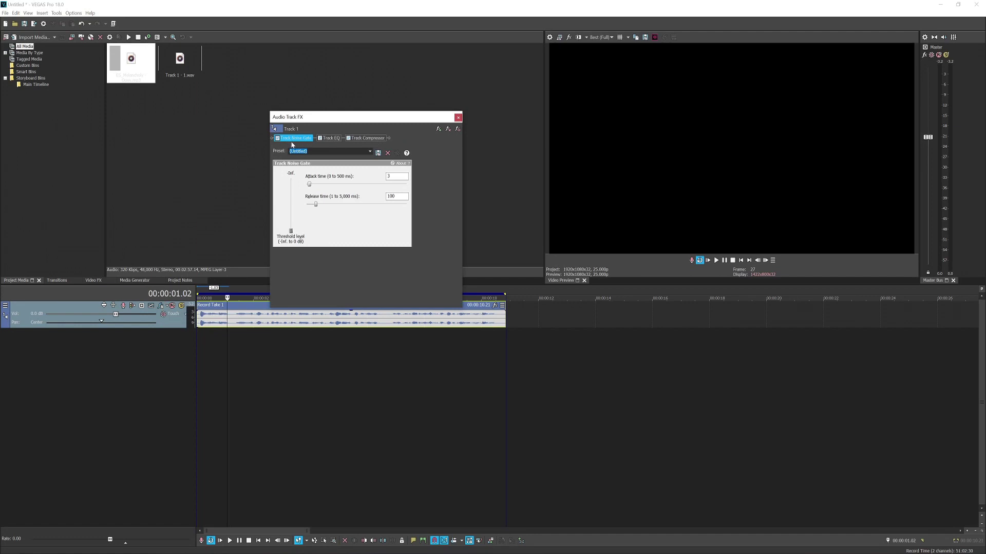
left_click(331, 138)
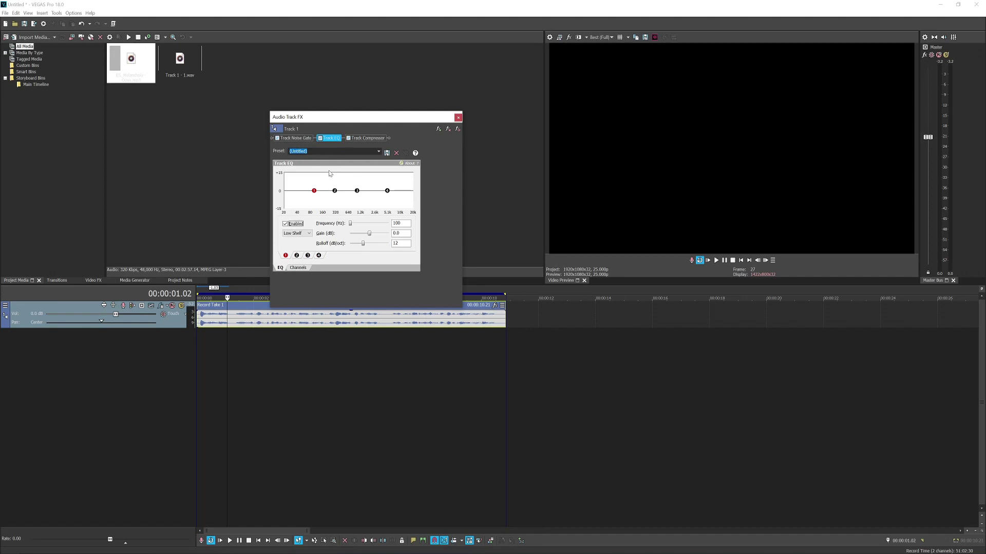
left_click(368, 138)
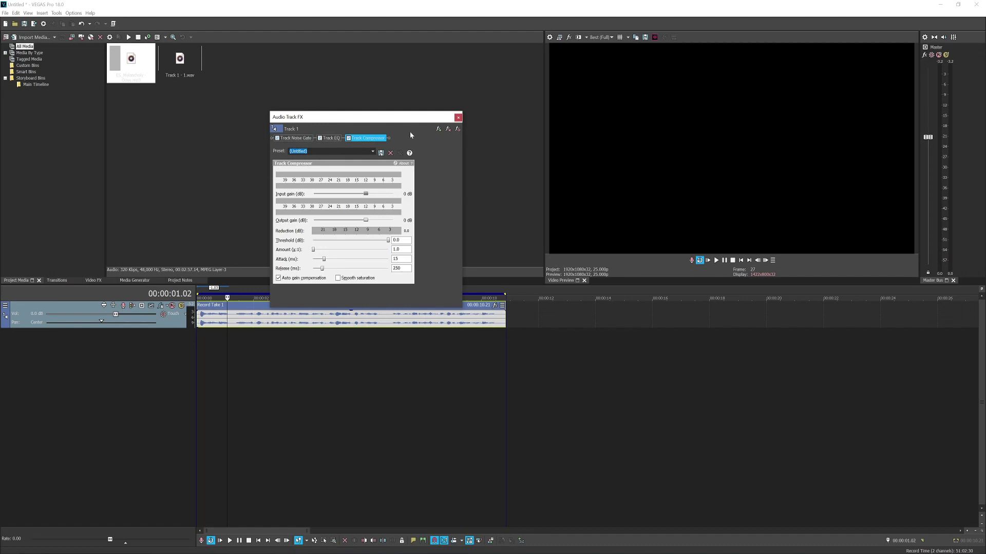
left_click(458, 118)
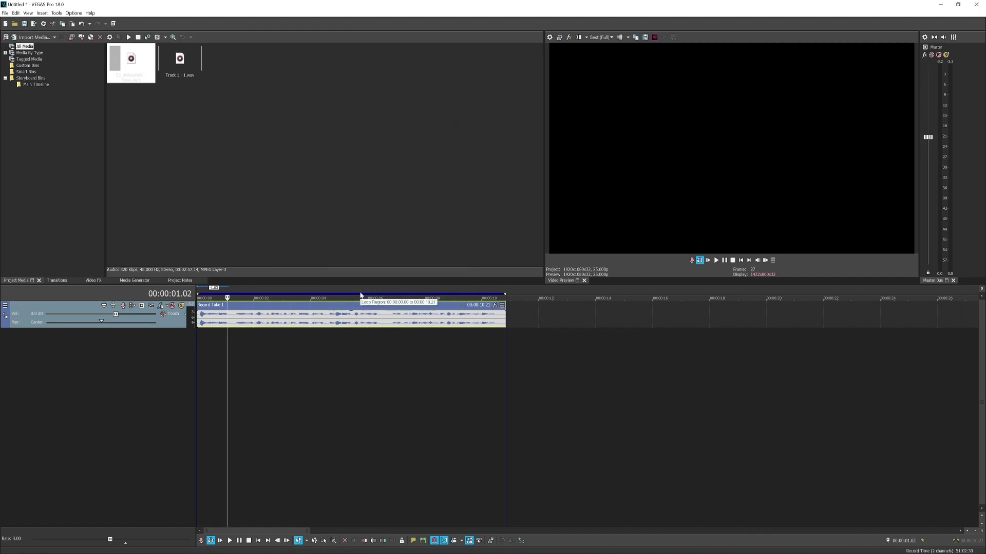
- Add the Track EQ plug-in to the Record Take 1 event's own effects chain
left_click(493, 306)
left_click(299, 192)
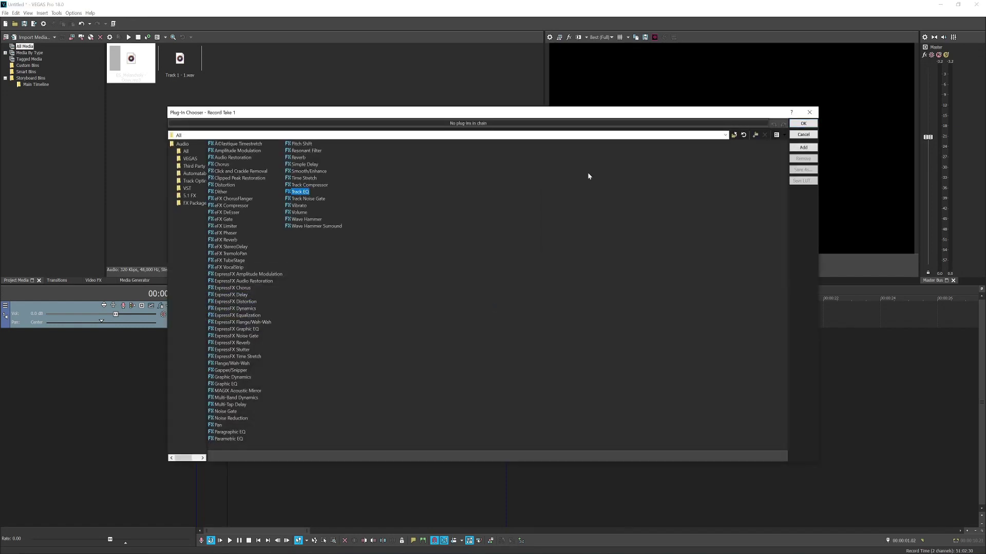
left_click(803, 148)
left_click(802, 123)
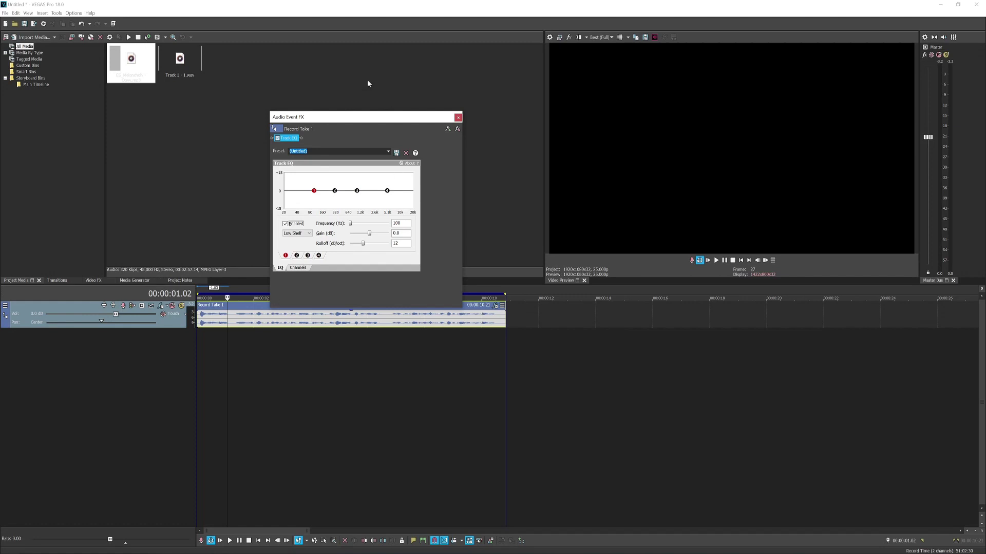
left_click_drag(394, 117, 346, 112)
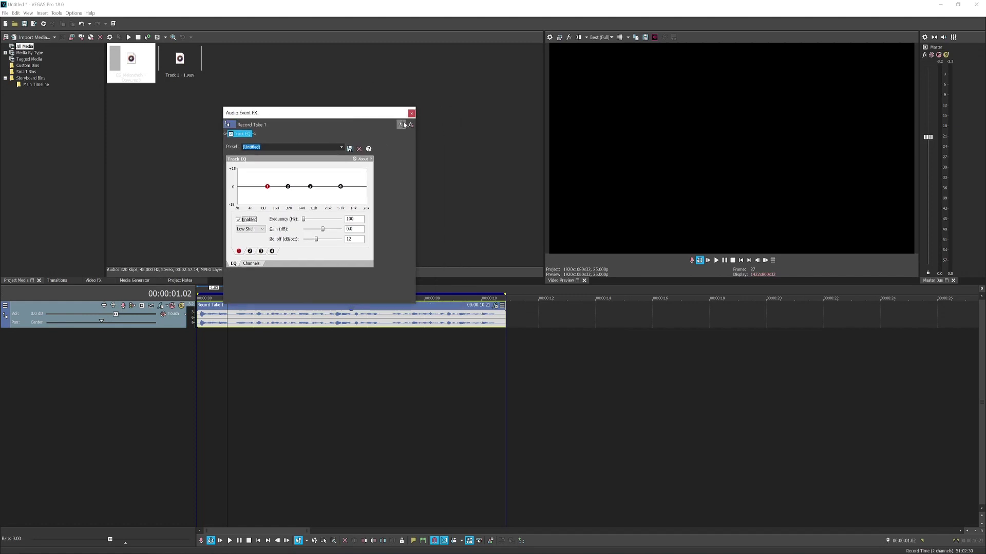
left_click(410, 112)
- During playback, cut band 3 of the audio track's Track EQ by about 11 dB at about 1,205 Hz
scroll(498, 332, "down", 10)
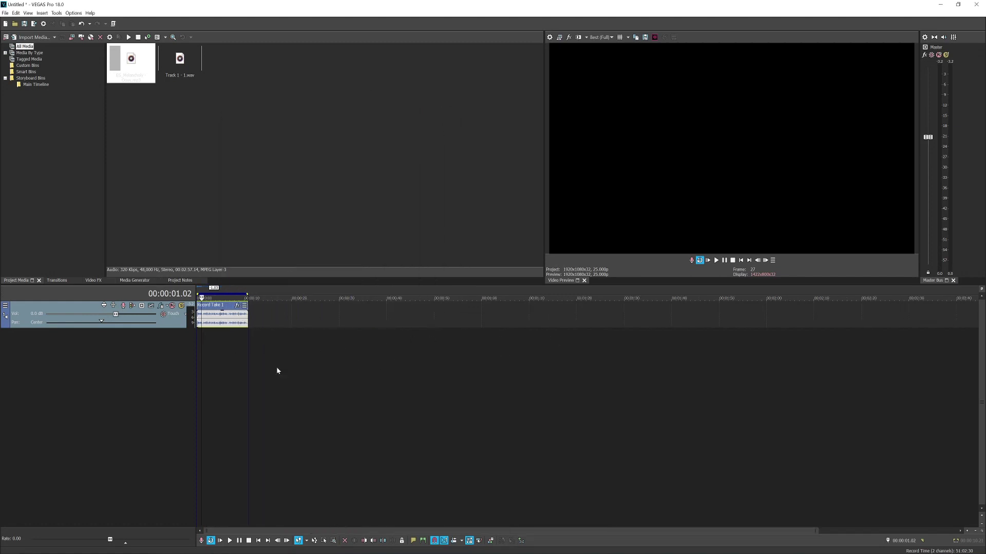
scroll(226, 370, "up", 3)
scroll(225, 371, "up", 3)
left_click(162, 307)
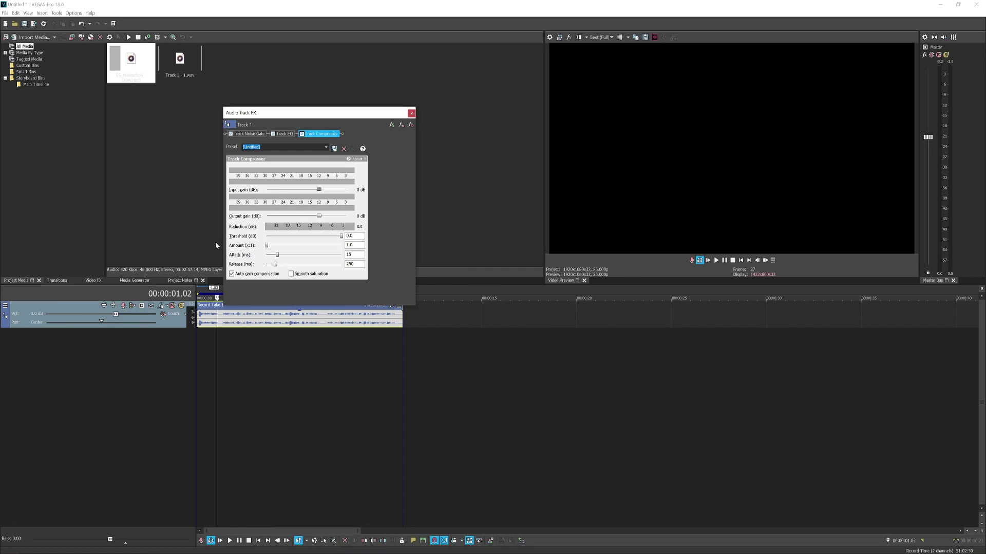
left_click(283, 134)
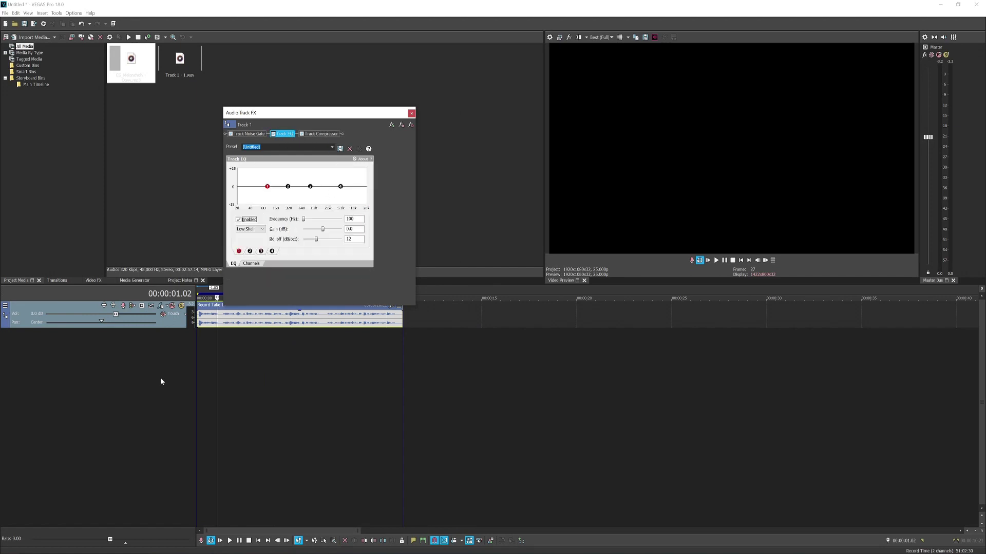
scroll(223, 363, "up", 3)
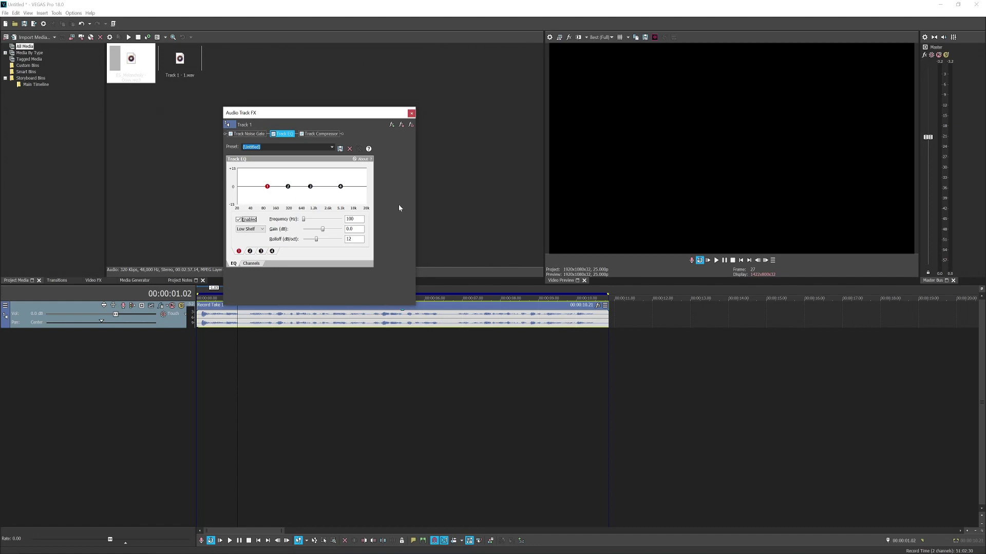
left_click(716, 261)
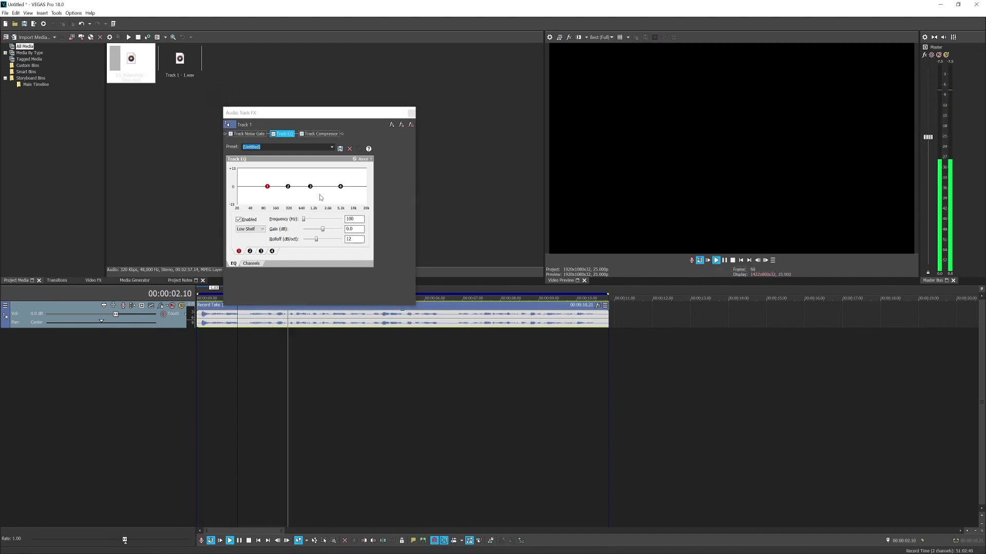
left_click_drag(310, 187, 315, 201)
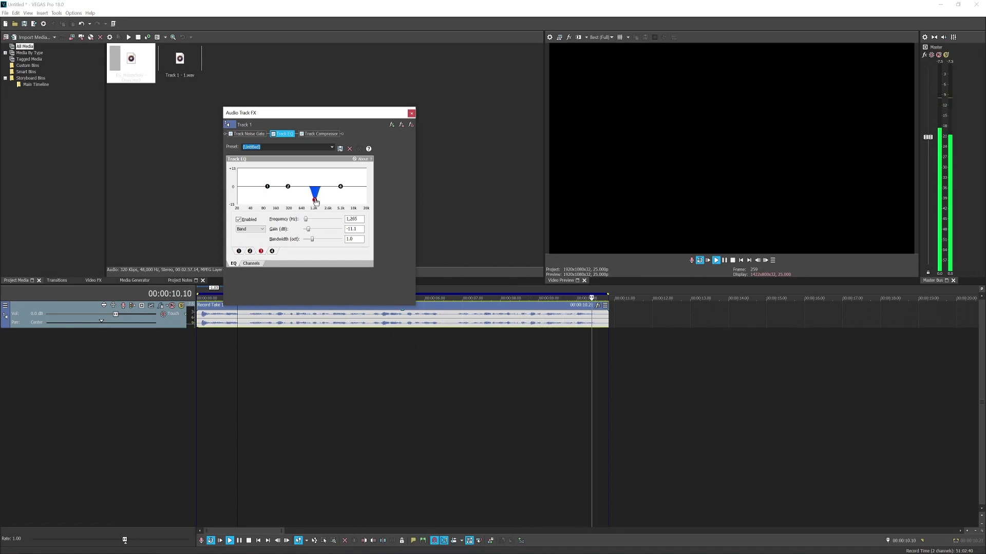
- Boost the Track EQ's low shelf to about 10.6 dB at 137 Hz and its high shelf to about 10.6 dB at 9,792 Hz
left_click(268, 187)
mouse_move(270, 177)
left_mouse_down()
mouse_move(273, 189)
mouse_move(275, 177)
left_mouse_up()
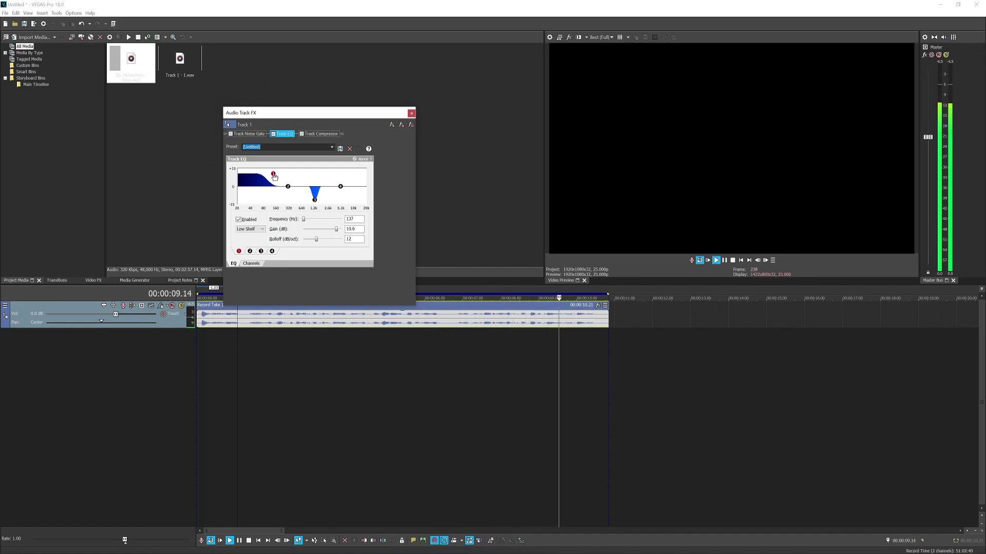
left_click_drag(341, 186, 354, 177)
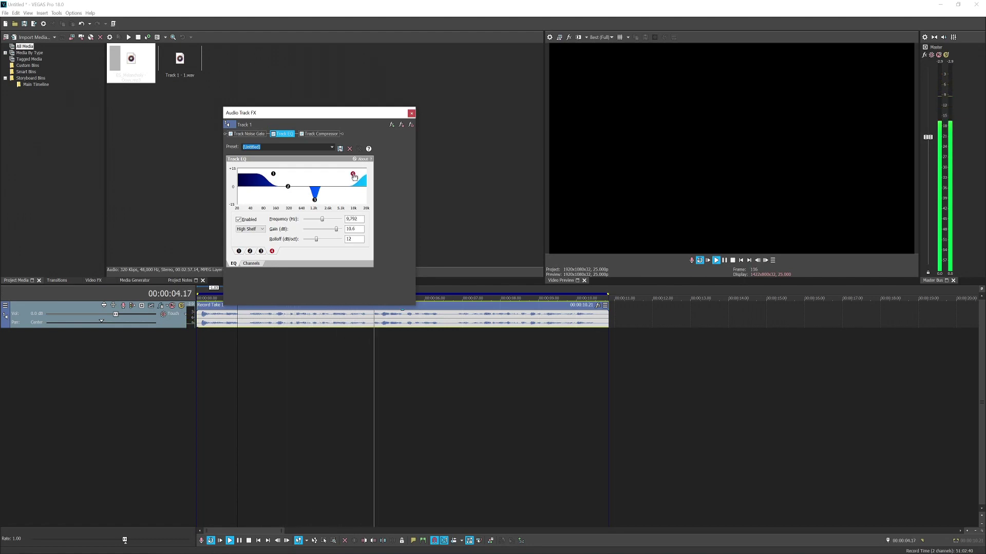
- Fine-tune the Track EQ to about -12.6 dB at 1,355 Hz, 11.1 dB high shelf at 10,204 Hz and 11.3 dB low shelf at 116 Hz
left_click_drag(314, 202, 317, 203)
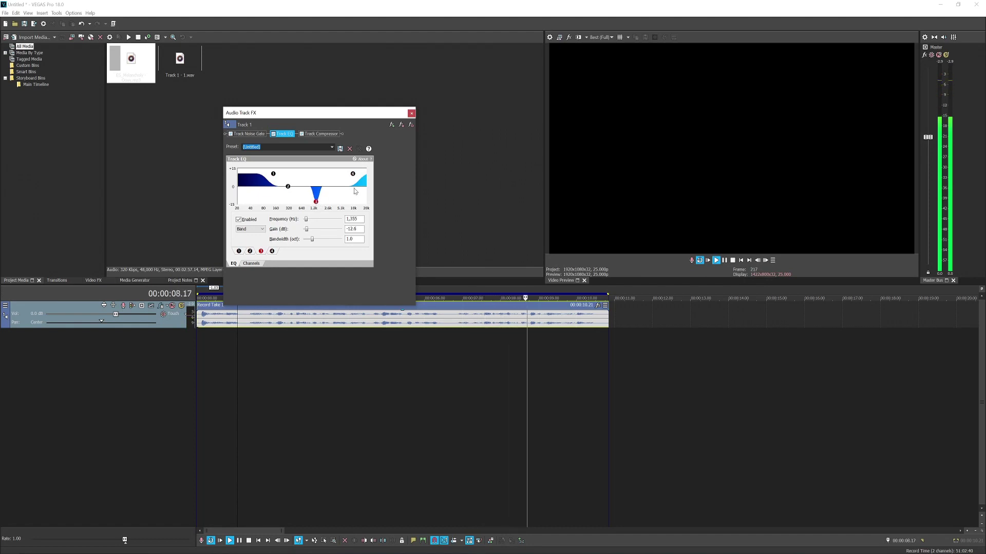
left_click_drag(353, 177, 353, 176)
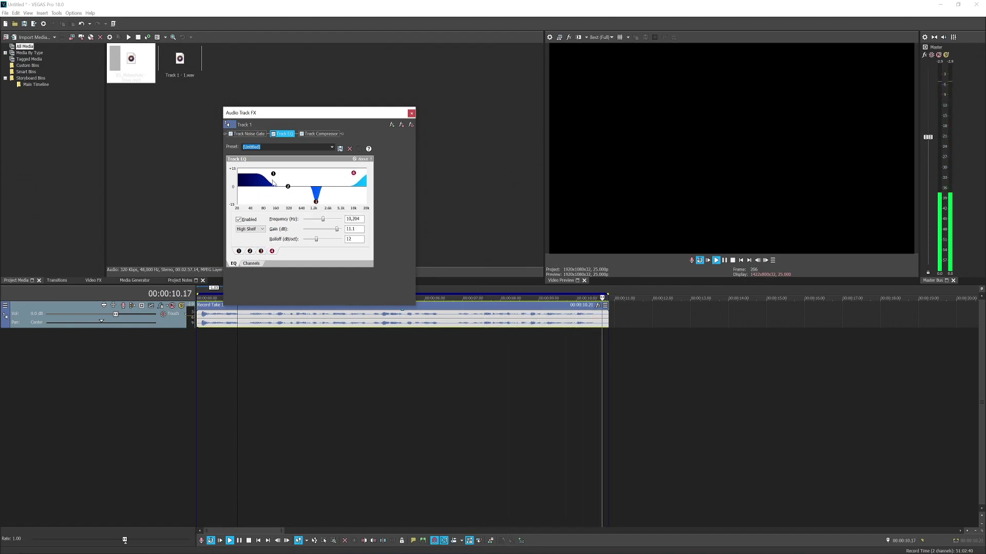
left_click_drag(274, 176, 271, 175)
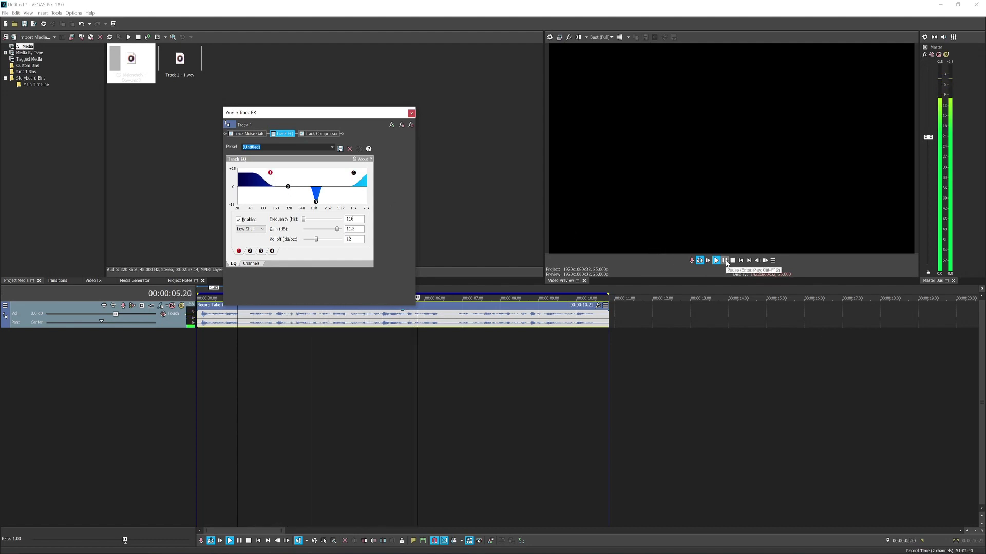
left_click(724, 261)
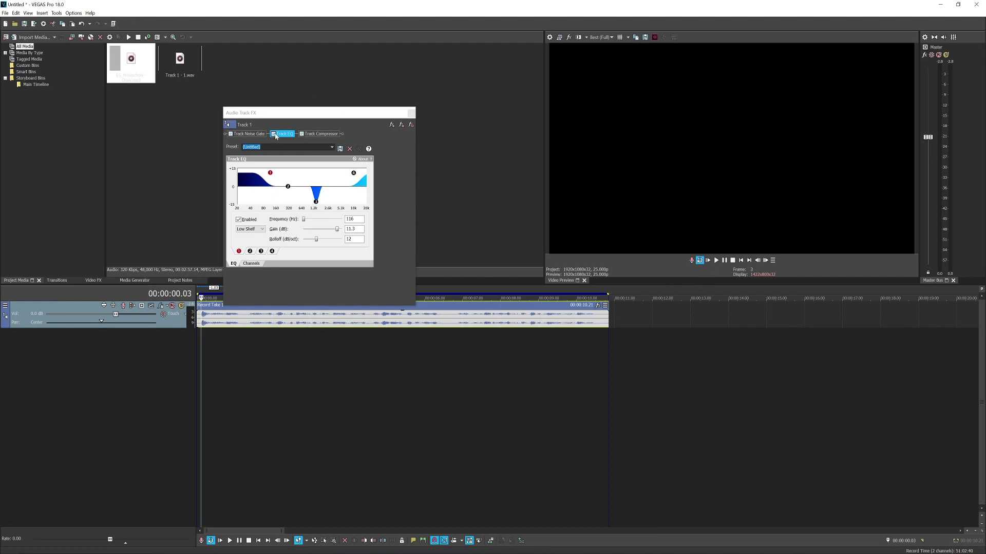
- Play the clip while toggling the Track EQ to compare the processed and unprocessed voice, and close the track effects
left_click(716, 260)
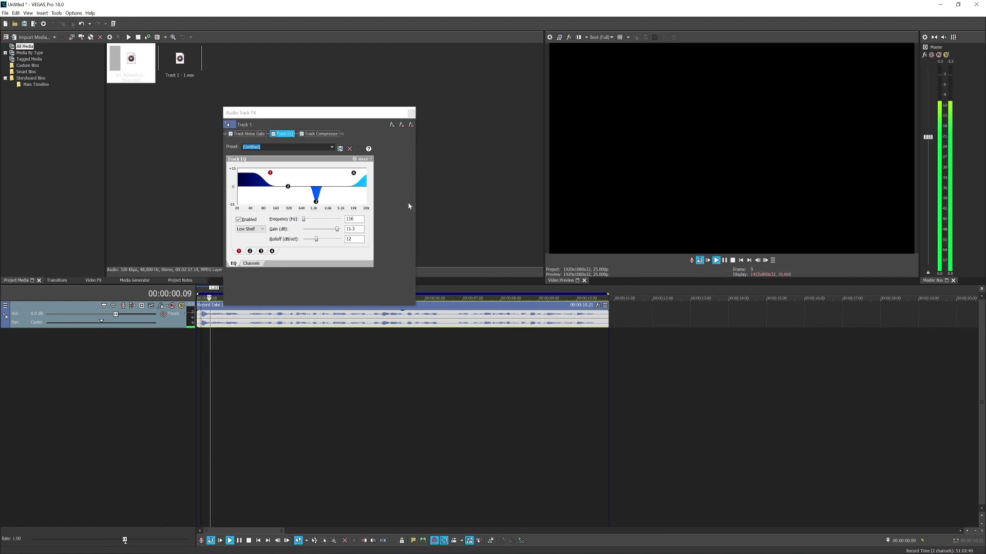
left_click(273, 135)
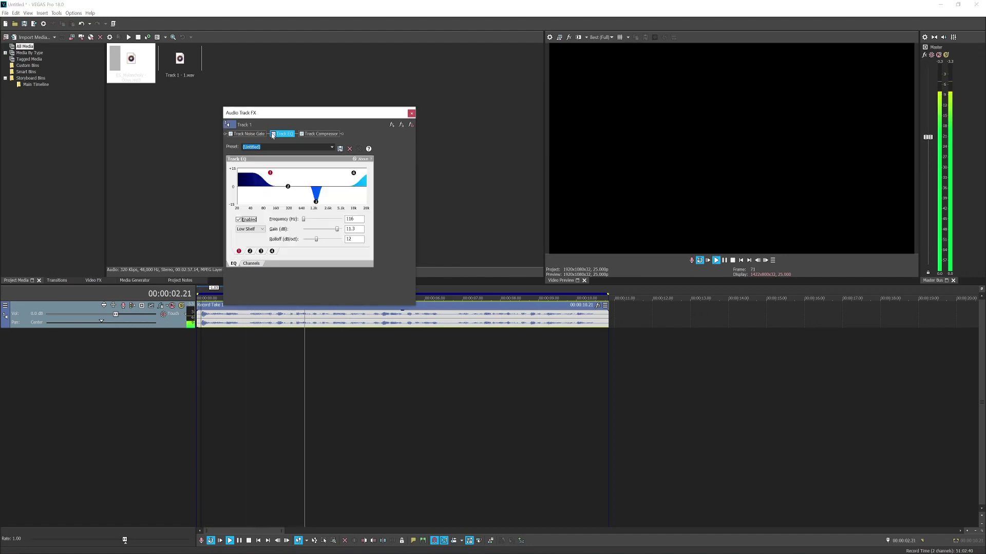
left_click(411, 114)
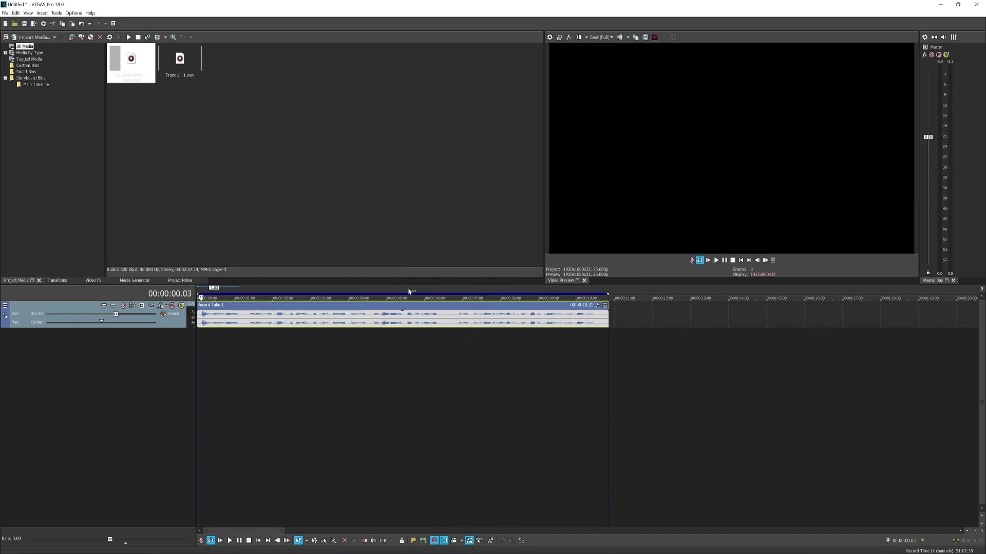
- Shift the Record Take 1 clip a little over one second along the timeline and extend its start back to the timeline's beginning
scroll(263, 337, "down", 2)
scroll(247, 332, "up", 5)
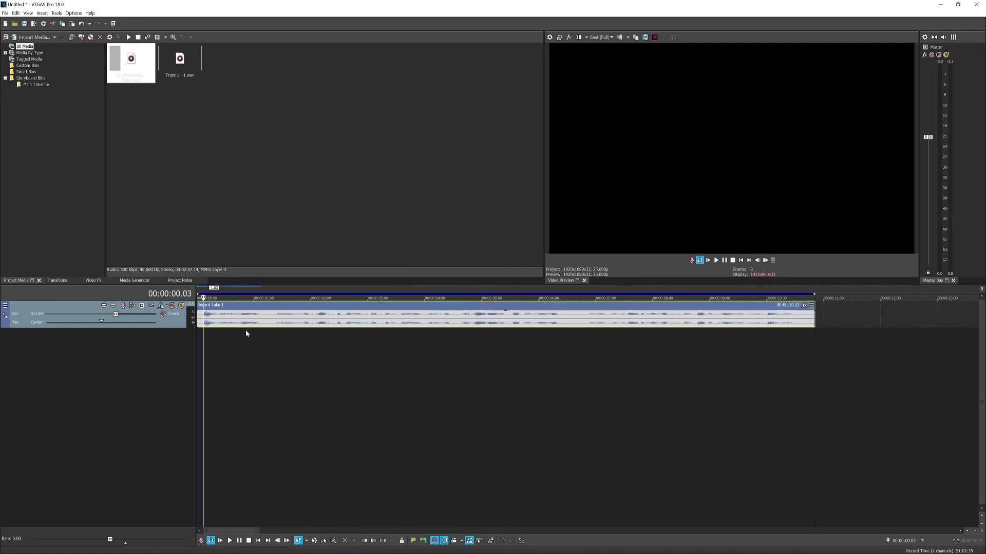
scroll(256, 328, "down", 2)
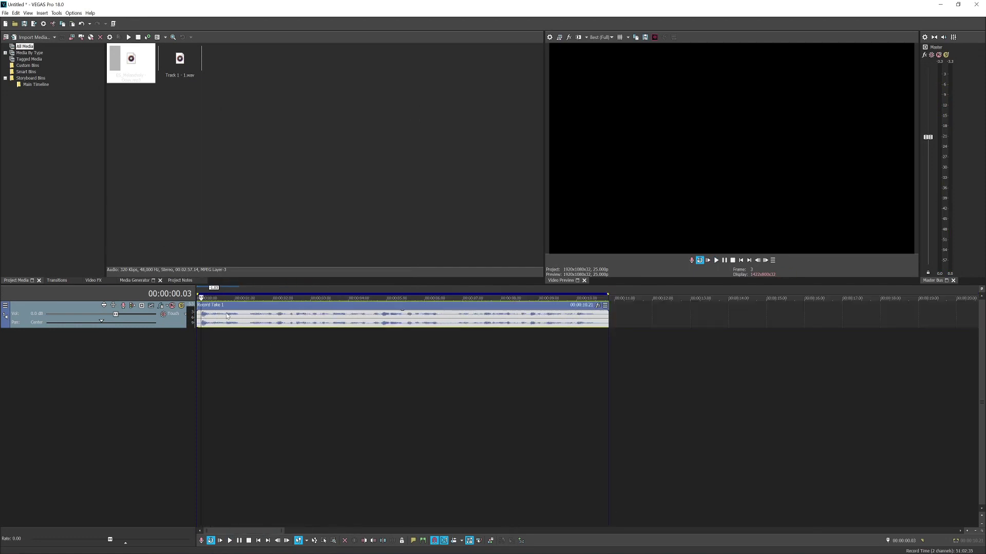
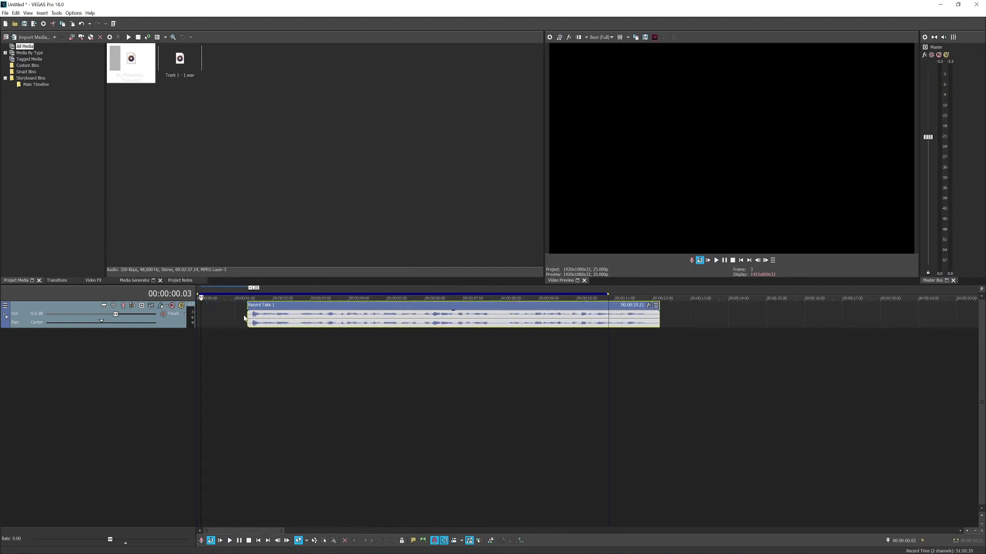
left_click_drag(248, 321, 209, 324)
left_click(243, 319)
double_click(257, 316)
left_click(275, 319)
- Turn off loop playback and play the extended clip's opening to listen to the background noise before the speech
left_click(209, 325)
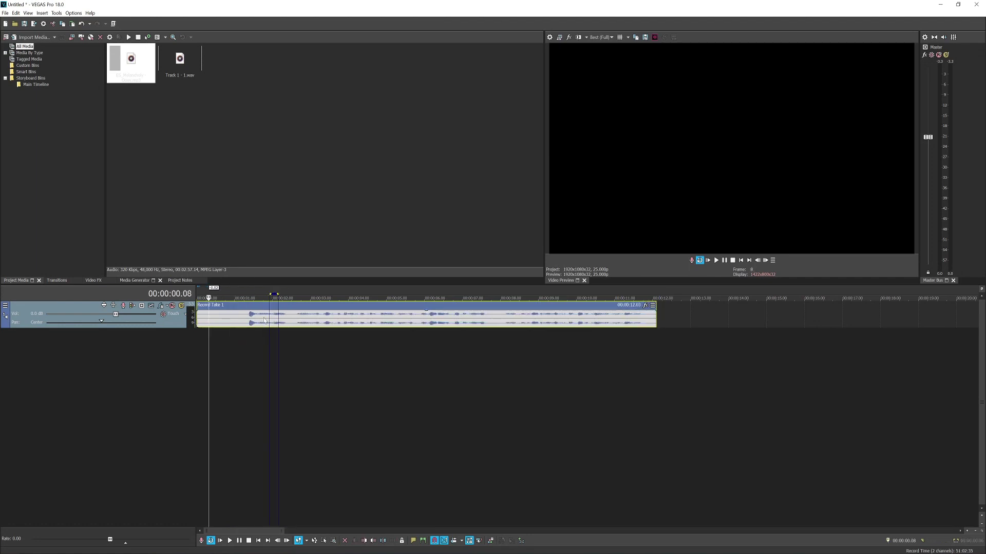
scroll(215, 323, "up", 3)
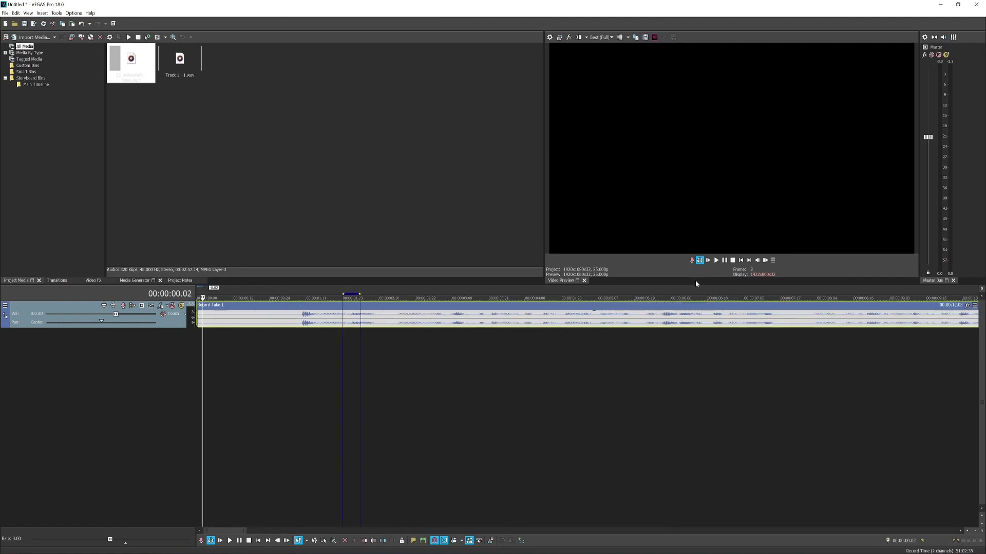
scroll(225, 321, "down", 1)
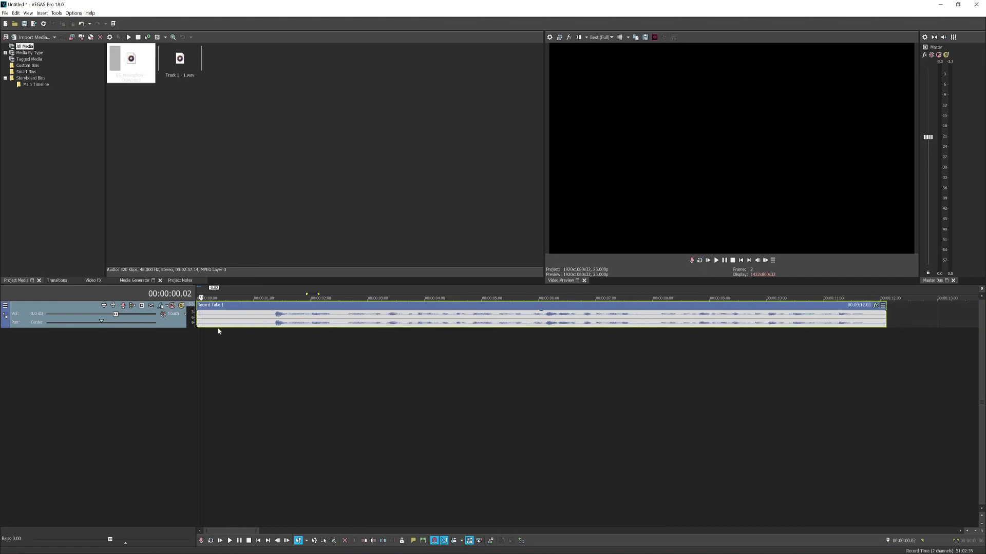
key("space")
key("space")
key("space")
key("space")
- Set the Track Noise Gate's threshold level on the voice track to about -39.2 dB and close the track effects
left_click(161, 306)
left_click(248, 134)
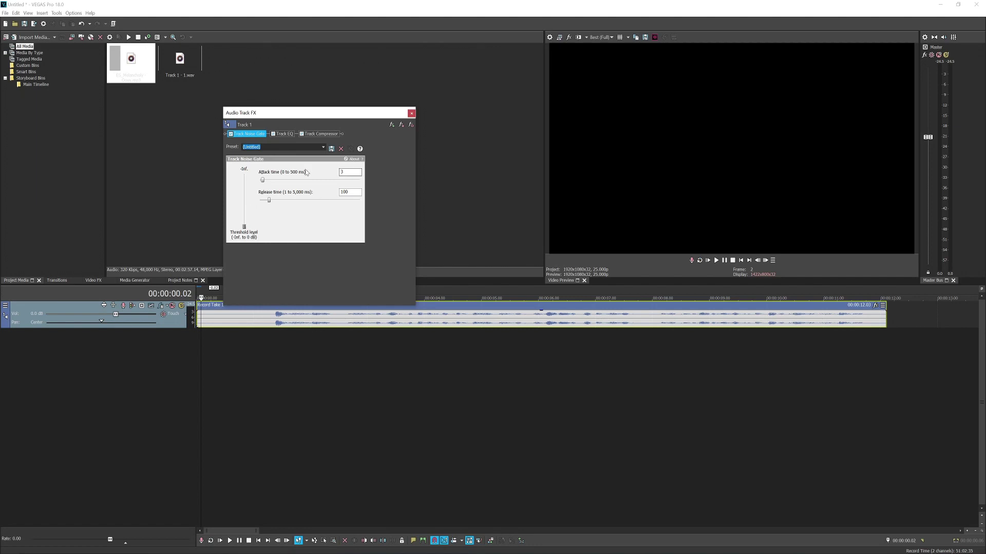
scroll(298, 327, "up", 2)
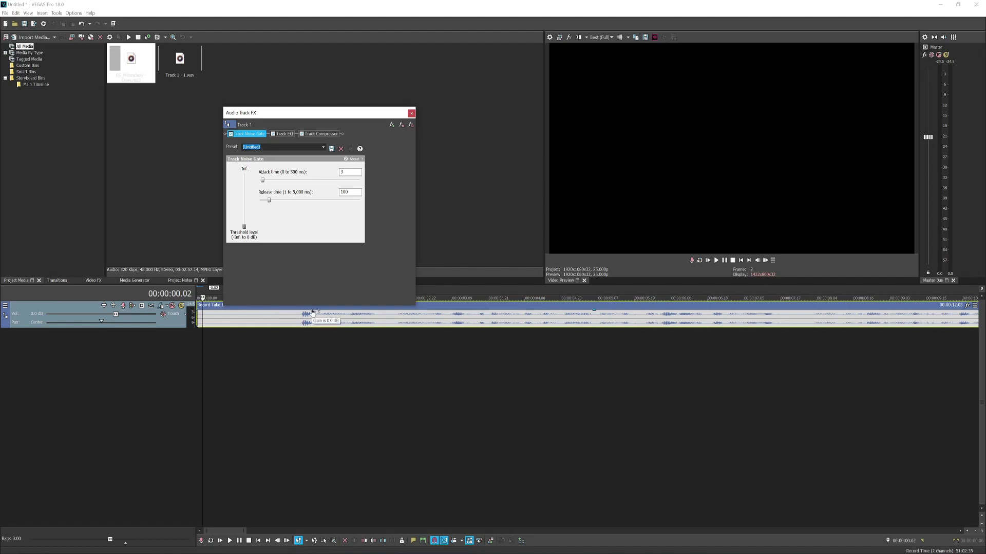
scroll(243, 326, "down", 2)
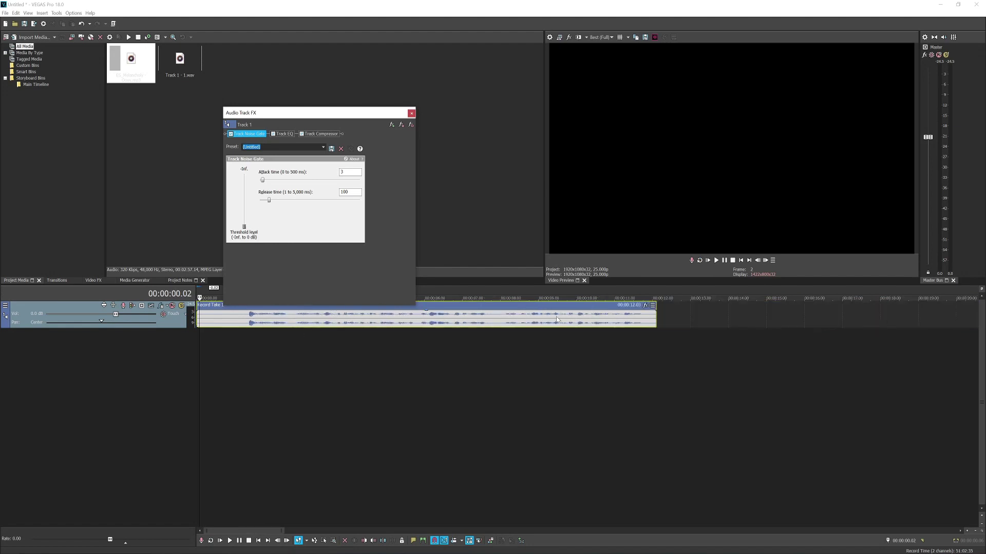
scroll(255, 336, "up", 2)
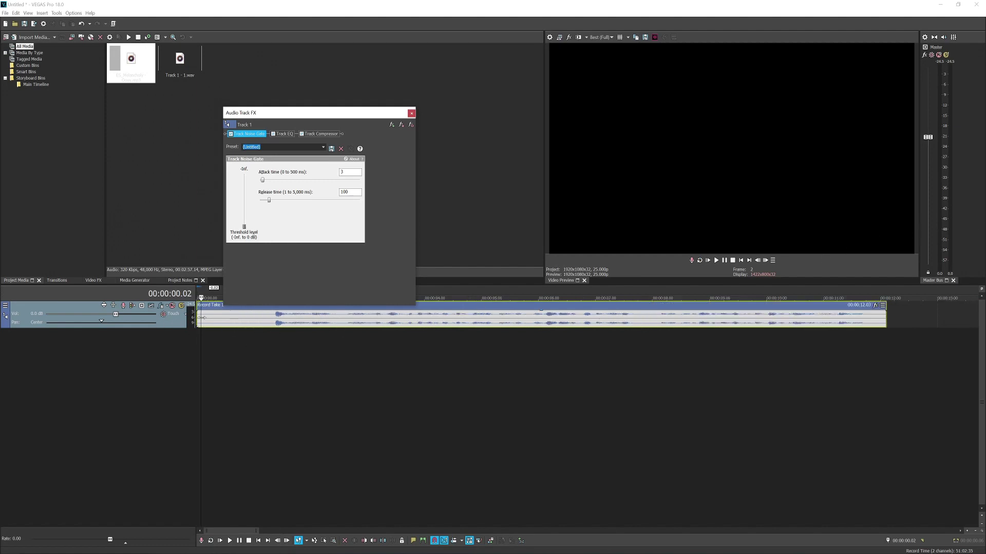
key("space")
key("space")
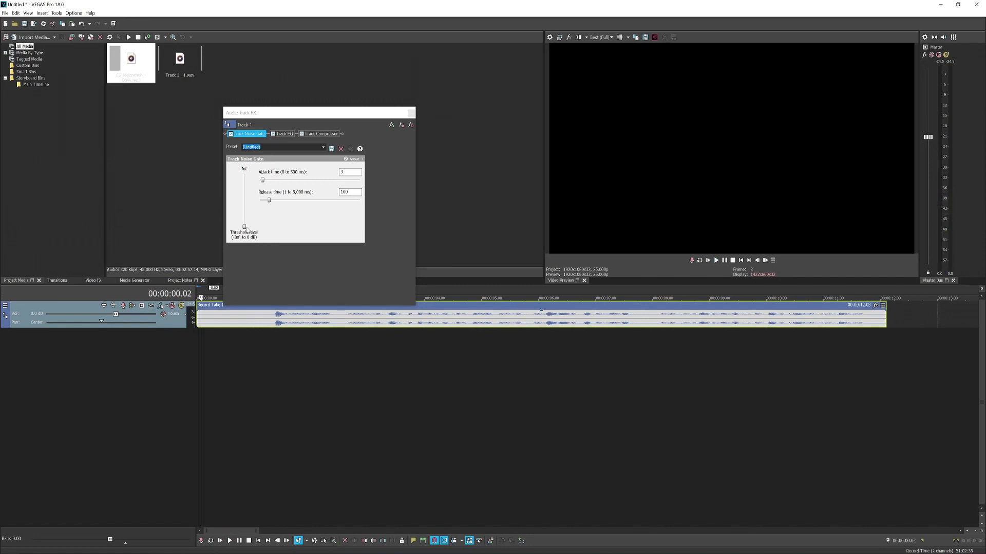
left_click_drag(246, 230, 245, 220)
left_click(411, 112)
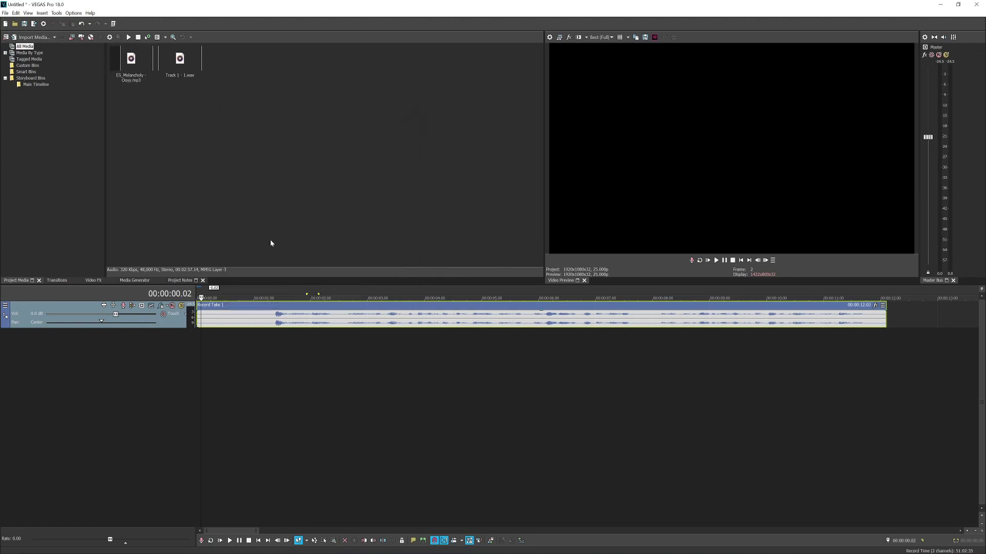
- Play the clip's opening repeatedly to listen to how the noise gate treats the background noise before the speech
left_click(202, 317)
key("space")
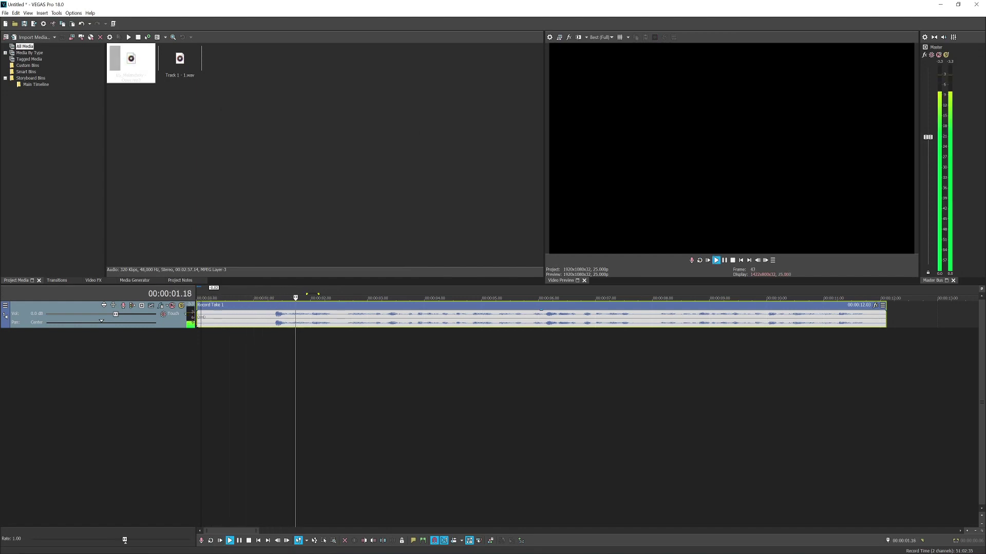
key("space")
key("space")
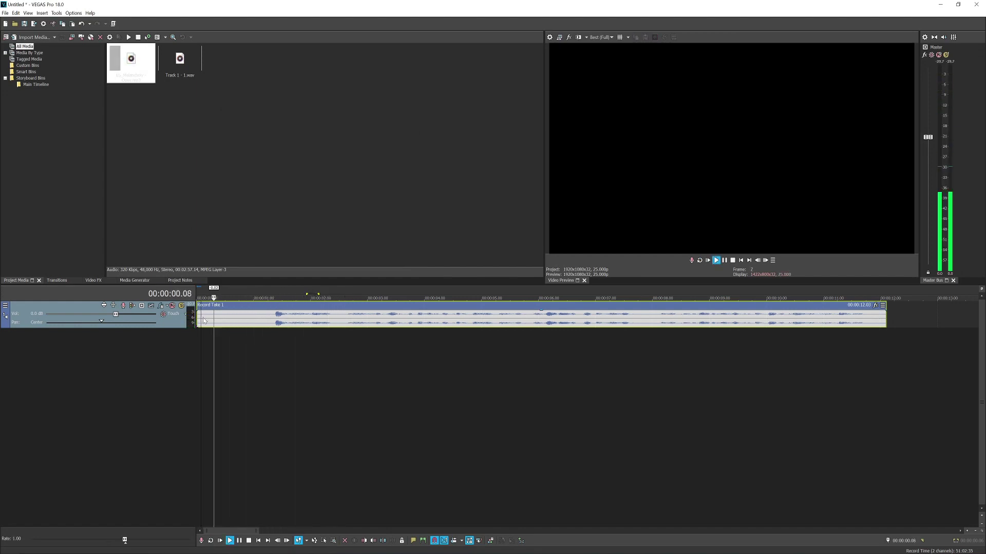
key("space")
key("space")
key("space")
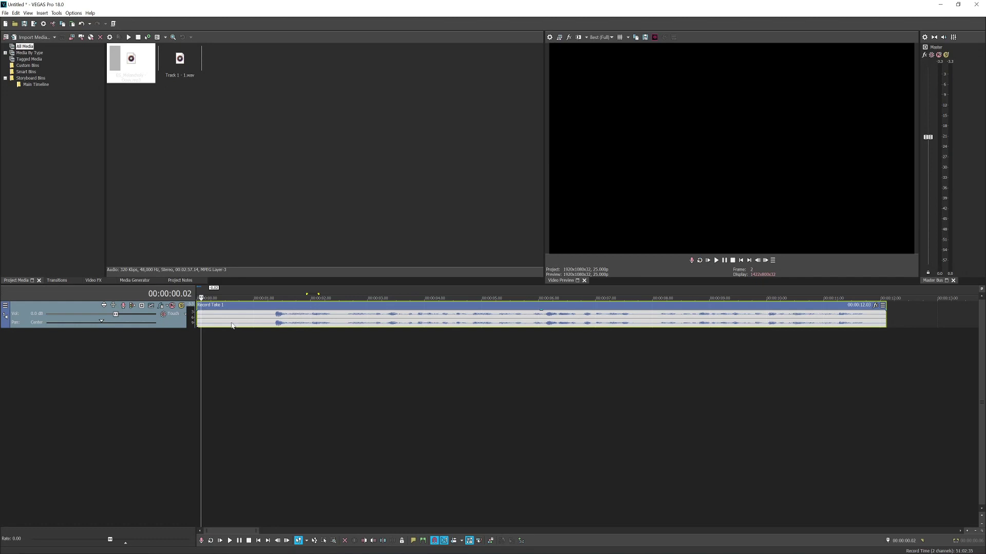
- Trim the speechless lead-in off the Record Take 1 clip, keep it starting at the timeline's beginning, and play it through
mouse_move(198, 317)
left_mouse_down()
mouse_move(286, 314)
mouse_move(205, 319)
left_mouse_up()
scroll(205, 320, "down", 2)
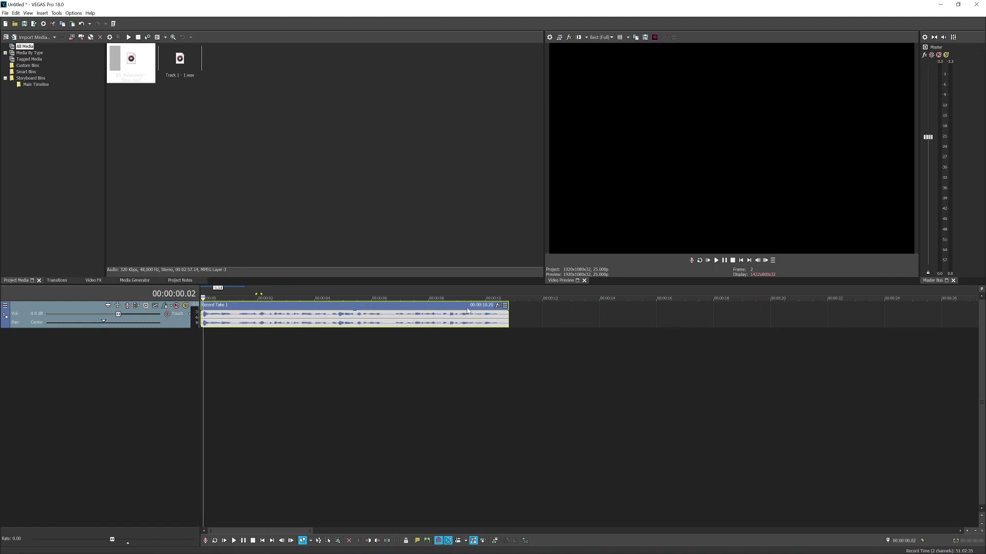
key("space")
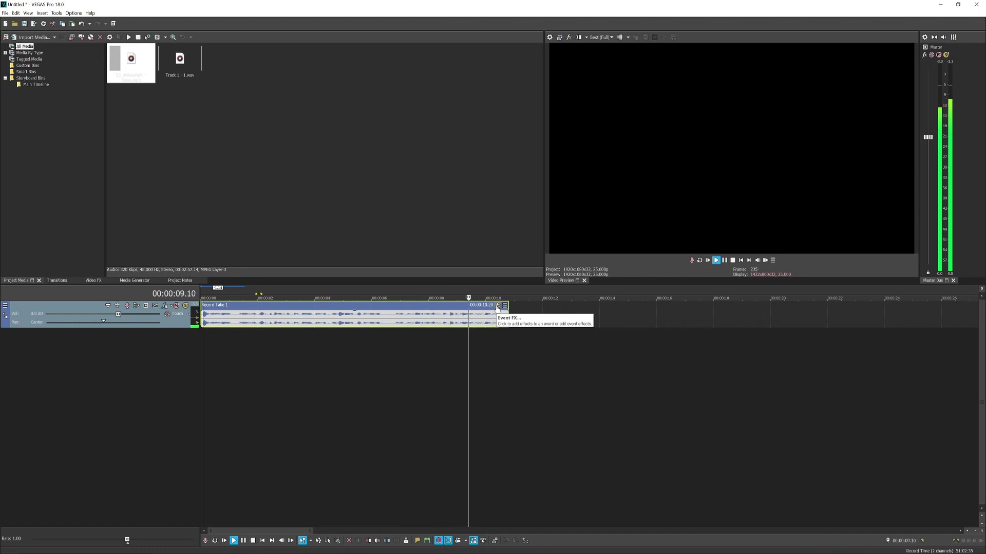
- Examine the Noise Gate's attack and release times and the Track Compressor's settings in the voice track's effects
left_click(165, 305)
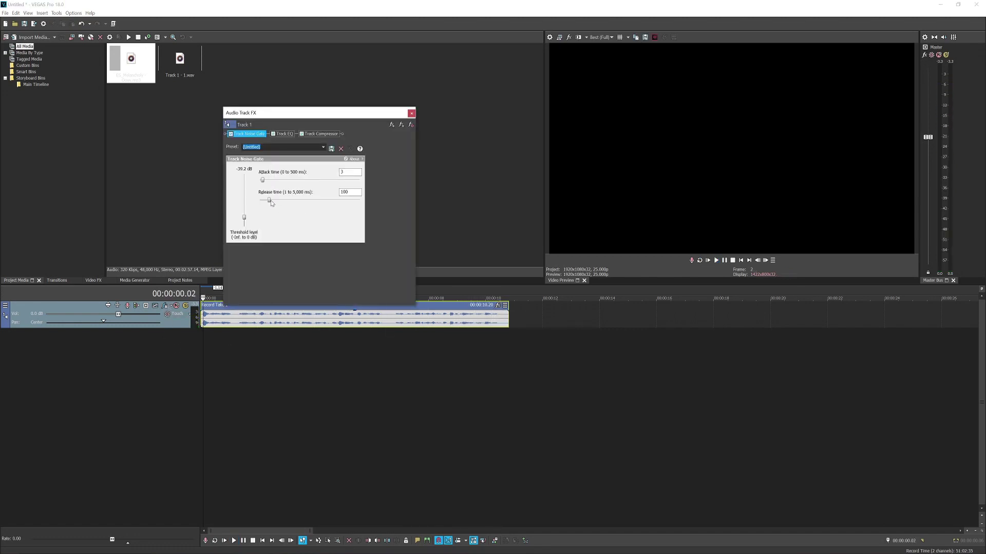
left_click_drag(263, 180, 266, 182)
left_click_drag(268, 200, 270, 202)
left_click(328, 135)
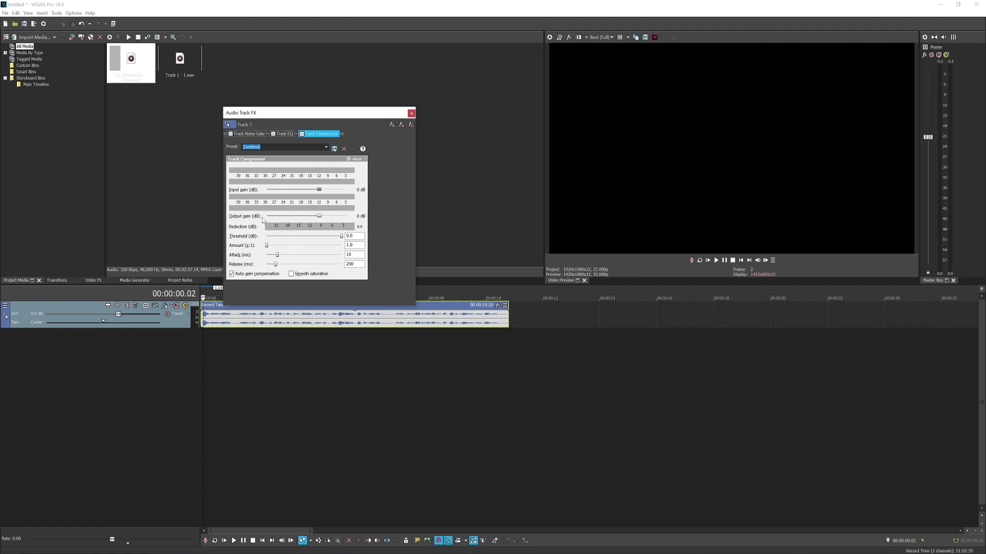
- Add the eFX Compressor to the end of the voice track's effect chain and compare it with the Track Compressor
left_click(392, 125)
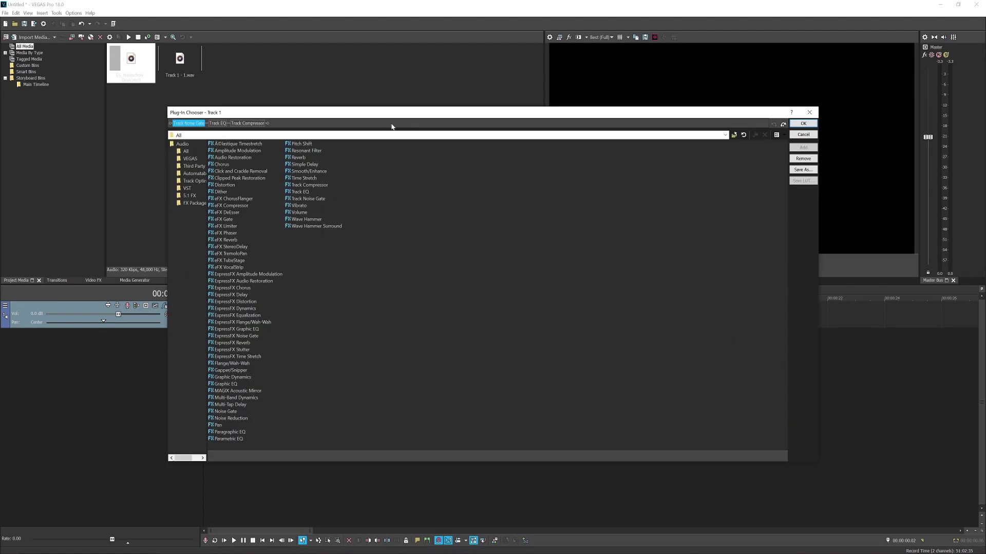
left_click(242, 205)
left_click(803, 147)
left_click(803, 123)
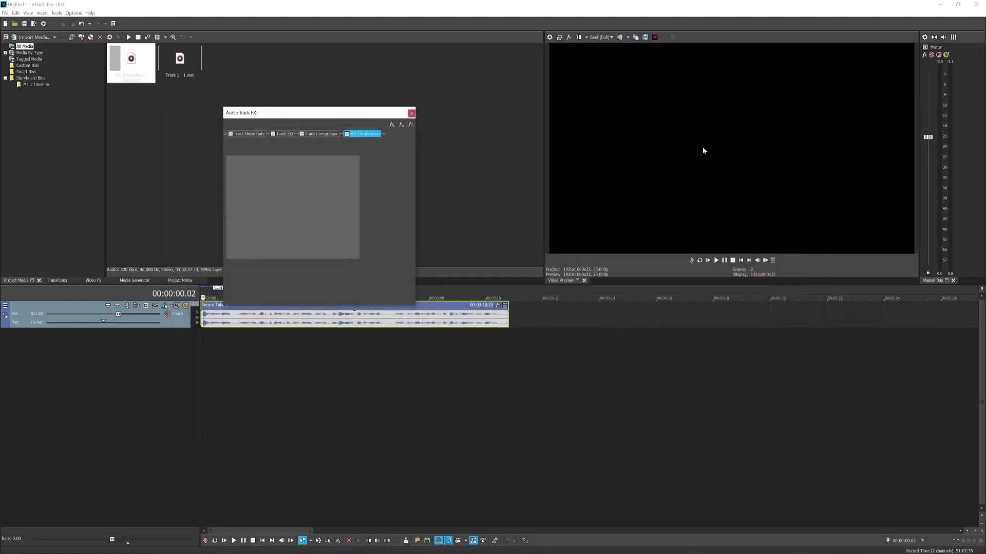
left_click_drag(324, 119, 342, 151)
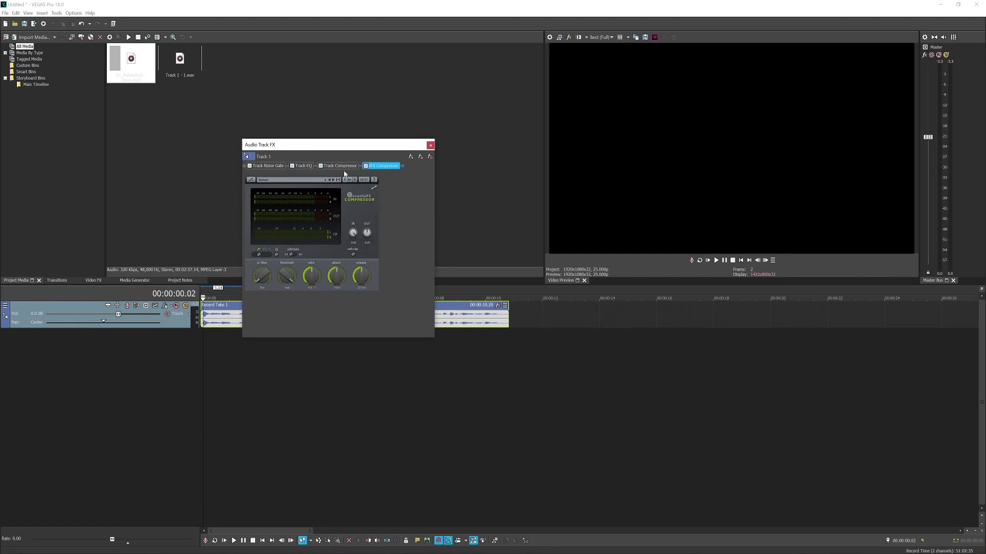
left_click(340, 166)
left_click(370, 166)
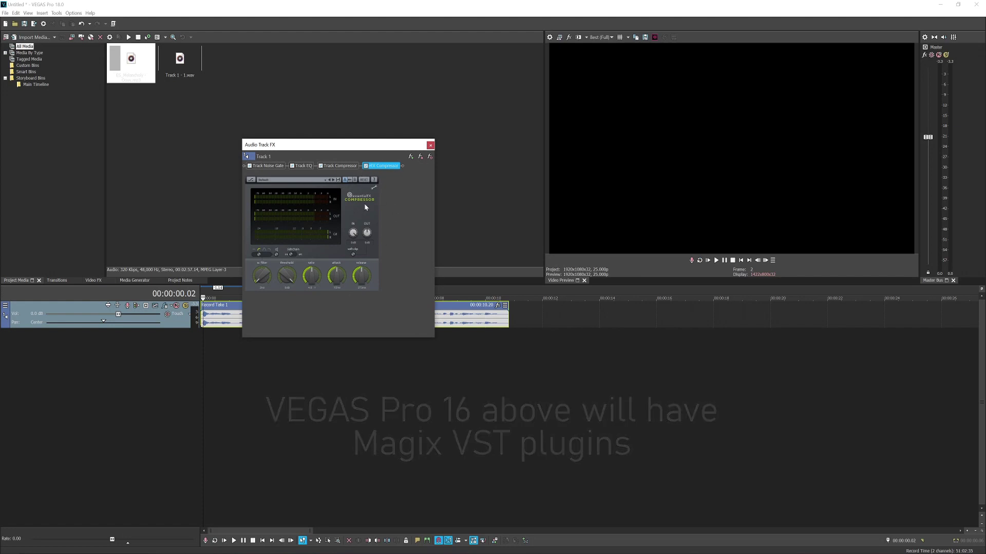
left_click_drag(334, 149, 326, 124)
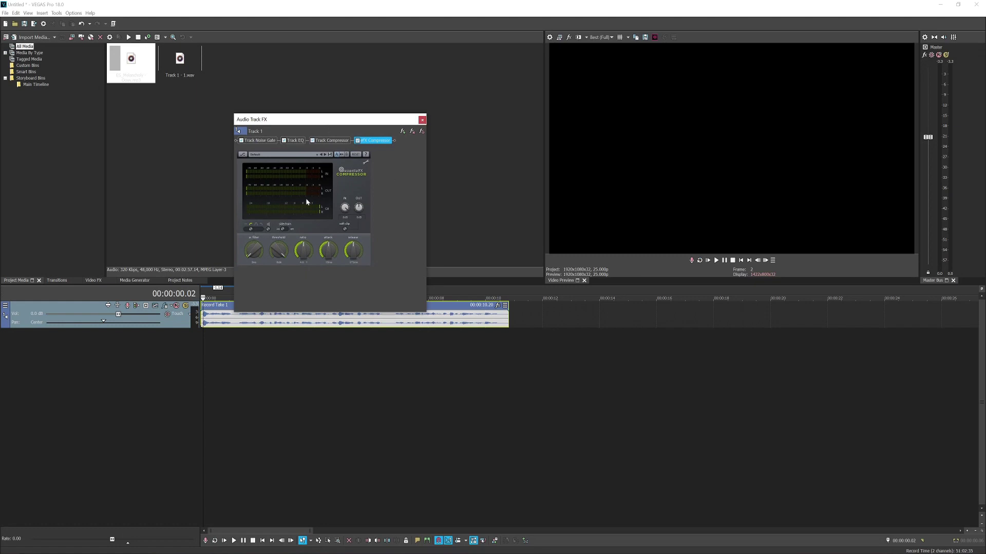
left_click_drag(315, 114, 281, 124)
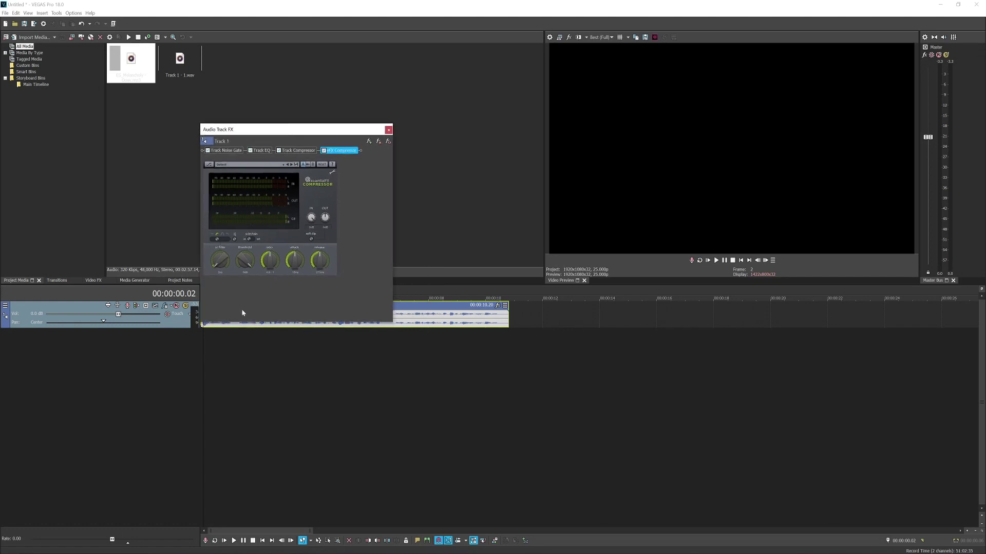
- Lower the eFX Compressor's threshold, ratio and attack, and move the effects window clear of the clip
scroll(236, 335, "up", 1)
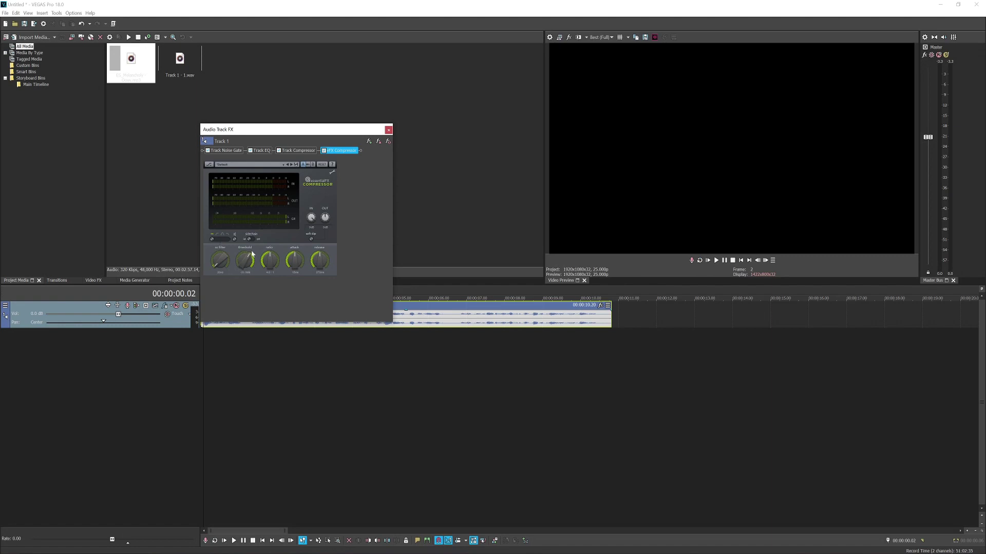
left_click_drag(269, 271, 270, 280)
left_click_drag(303, 130, 309, 90)
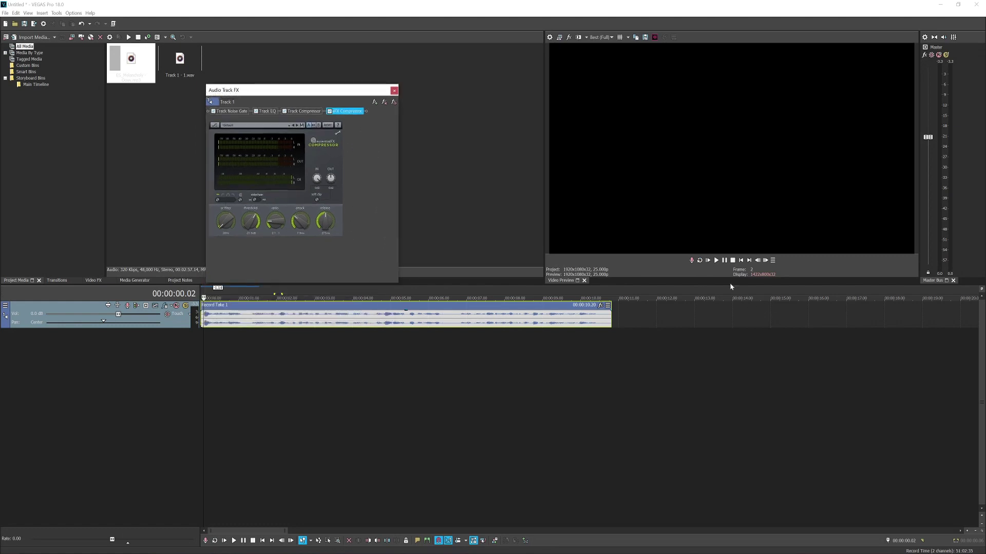
- Play the whole voice clip and fine-tune the eFX Compressor's threshold while listening
double_click(405, 324)
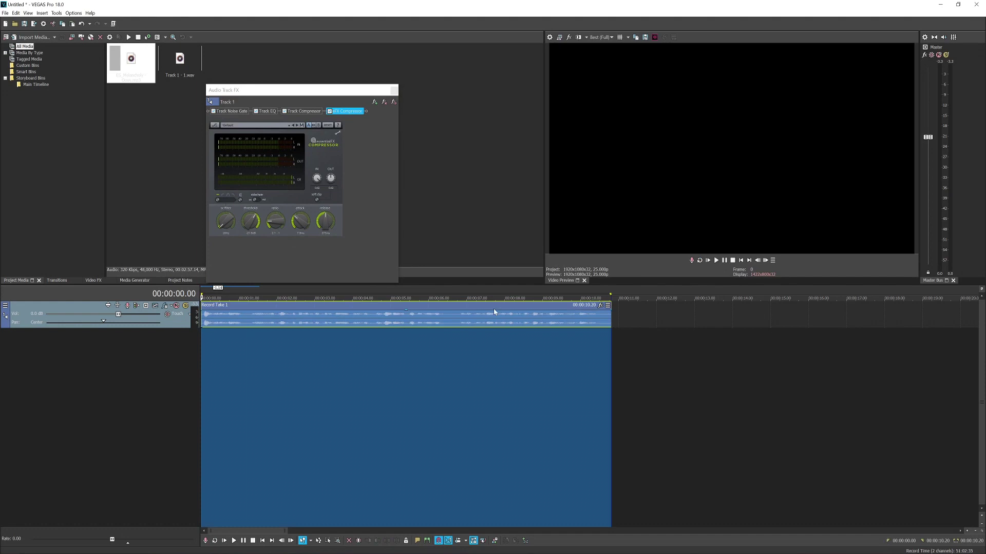
left_click(717, 260)
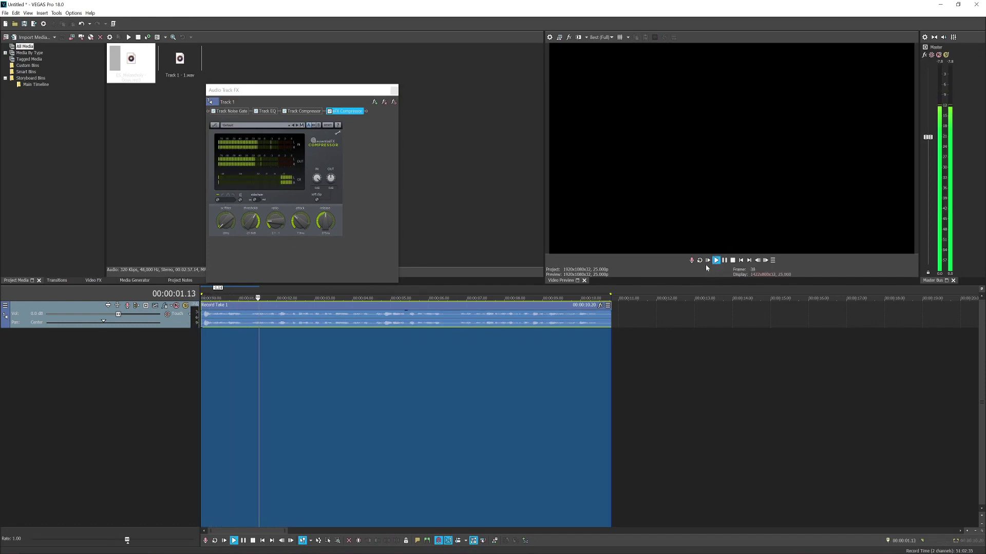
left_click(249, 232)
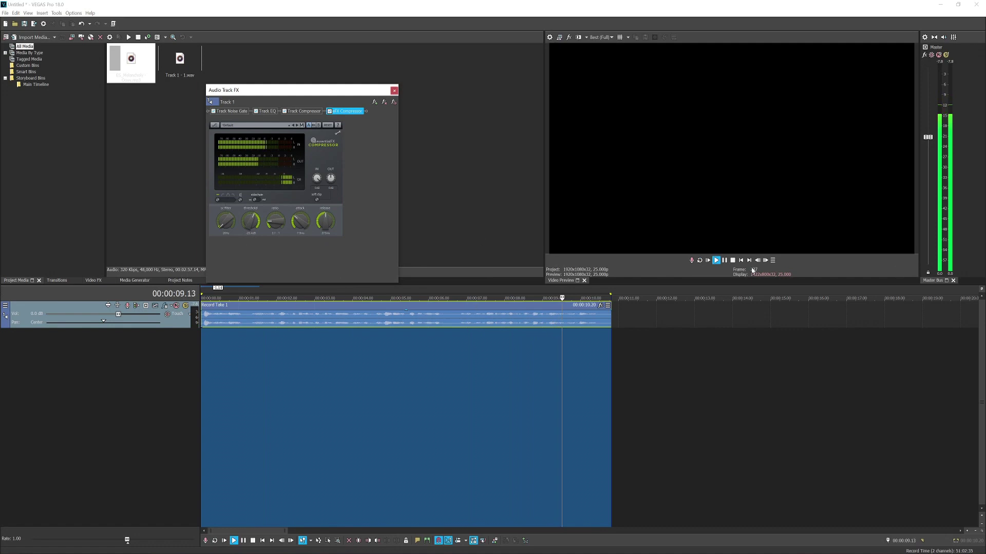
left_click(569, 310)
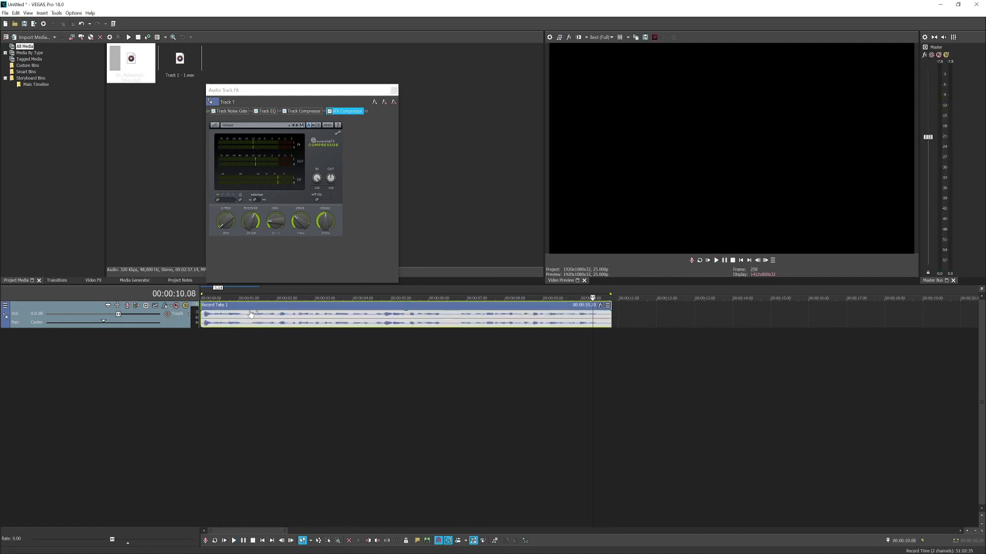
- Select the whole clip's range, turn on loop playback, and play it to check the compressed voice's output level
double_click(311, 311)
left_click(699, 260)
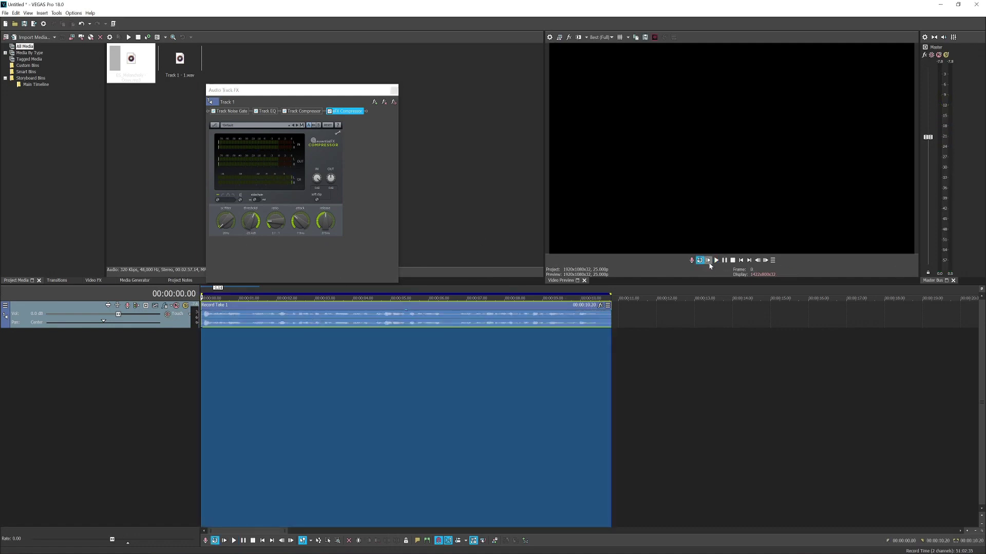
left_click(716, 260)
left_click(725, 260)
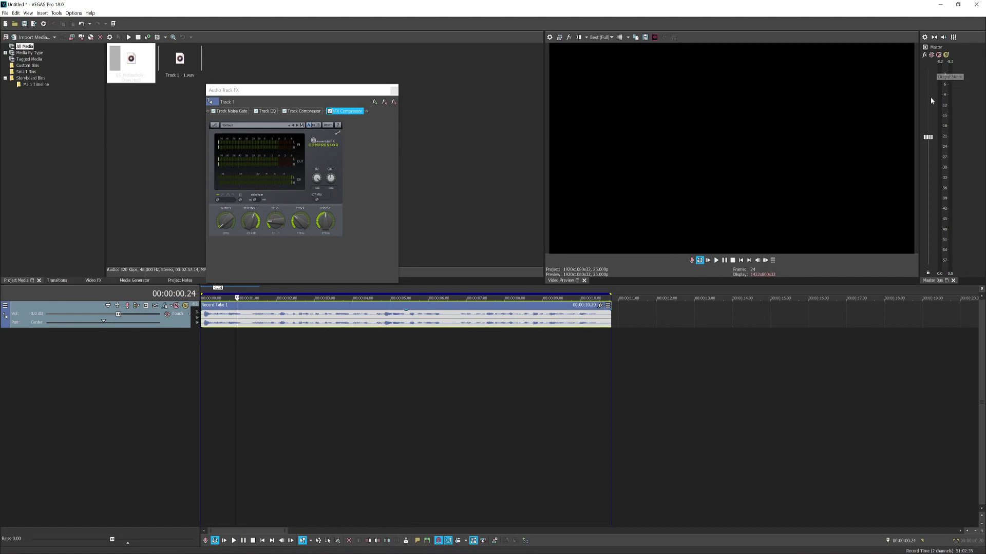
- Raise the eFX Compressor's output gain while playing the clip to restore the voice's loudness, and close the track effects
left_click(331, 183)
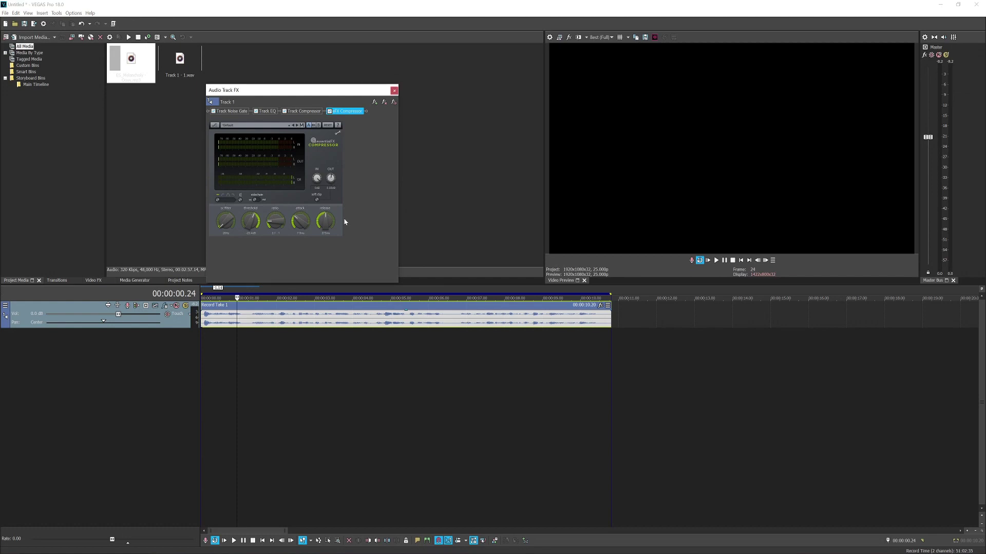
left_click(210, 320)
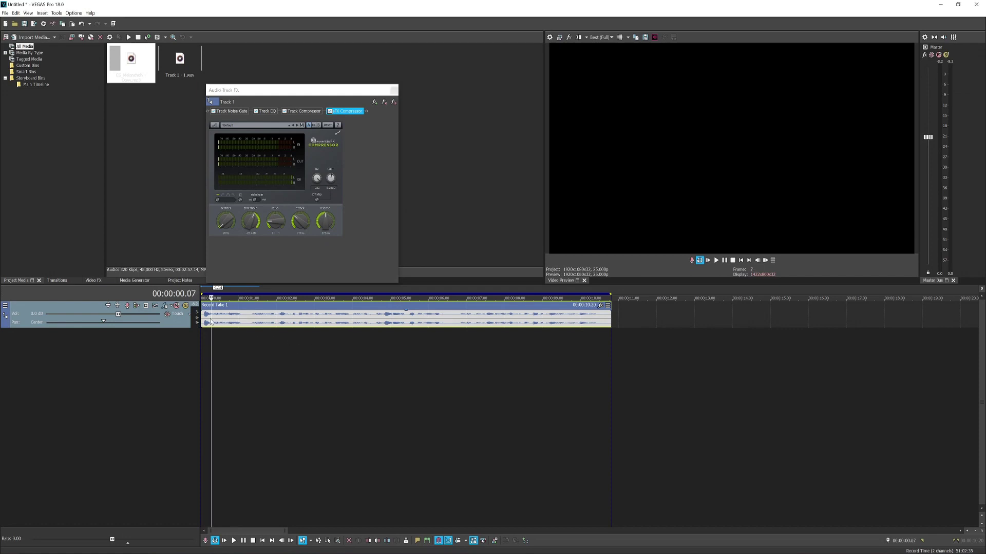
key("space")
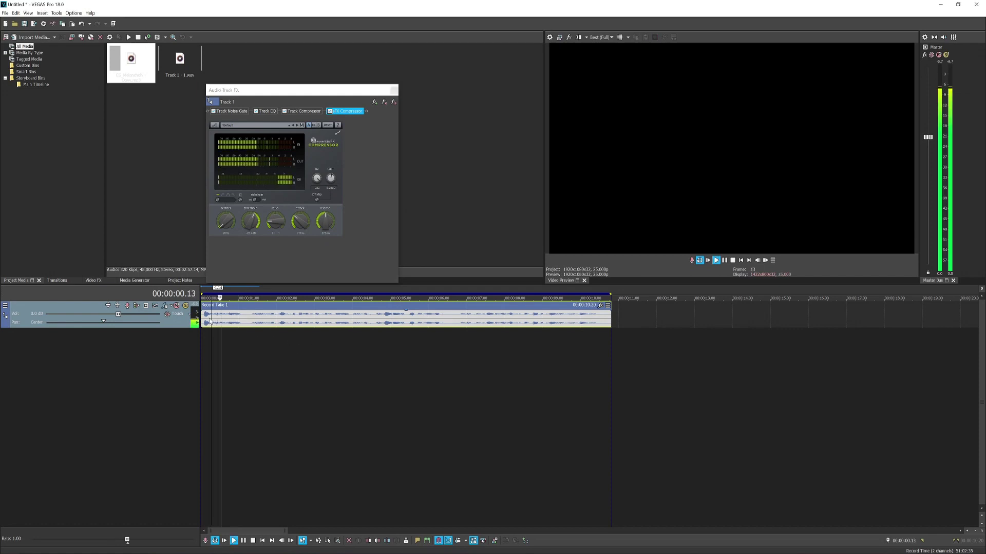
left_click(331, 184)
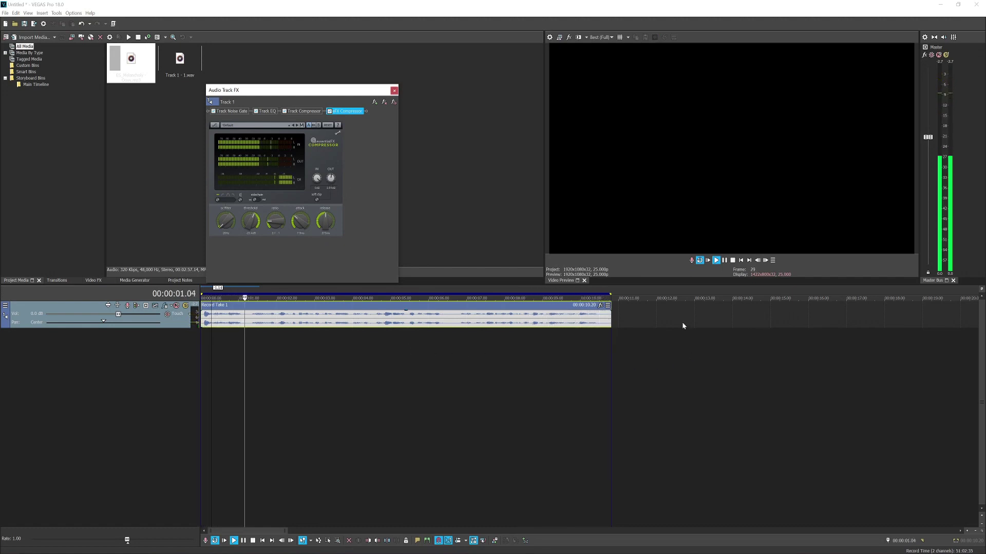
left_click(731, 260)
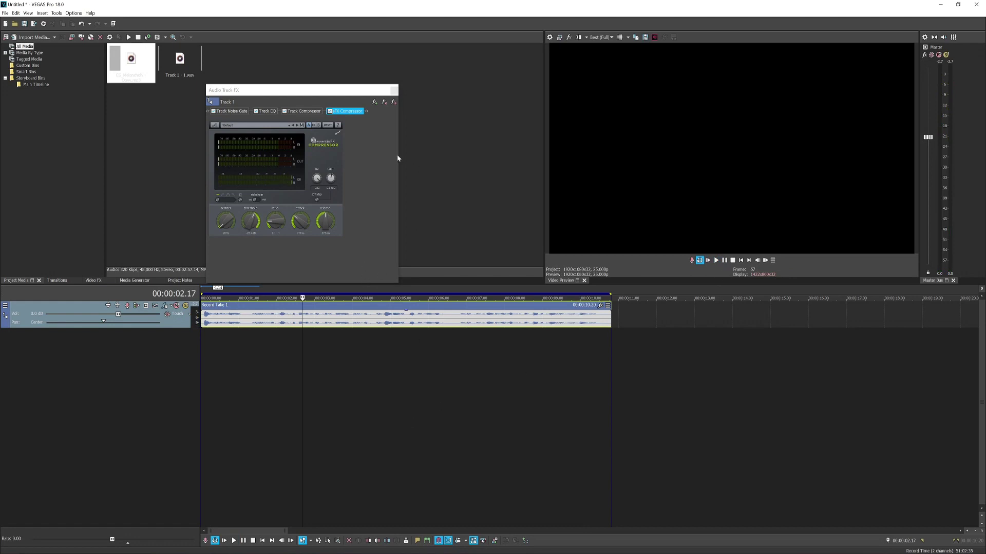
left_click(394, 90)
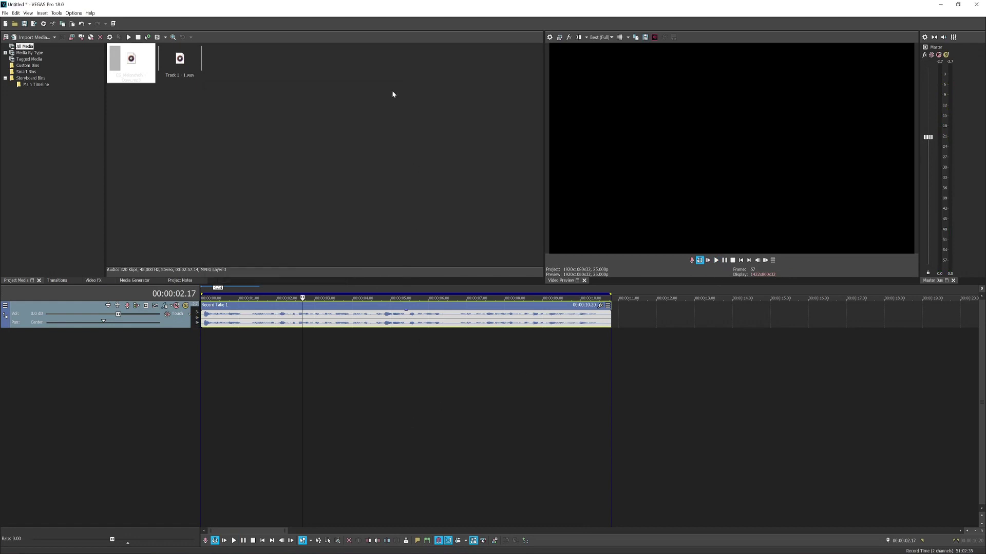
scroll(318, 356, "down", 2)
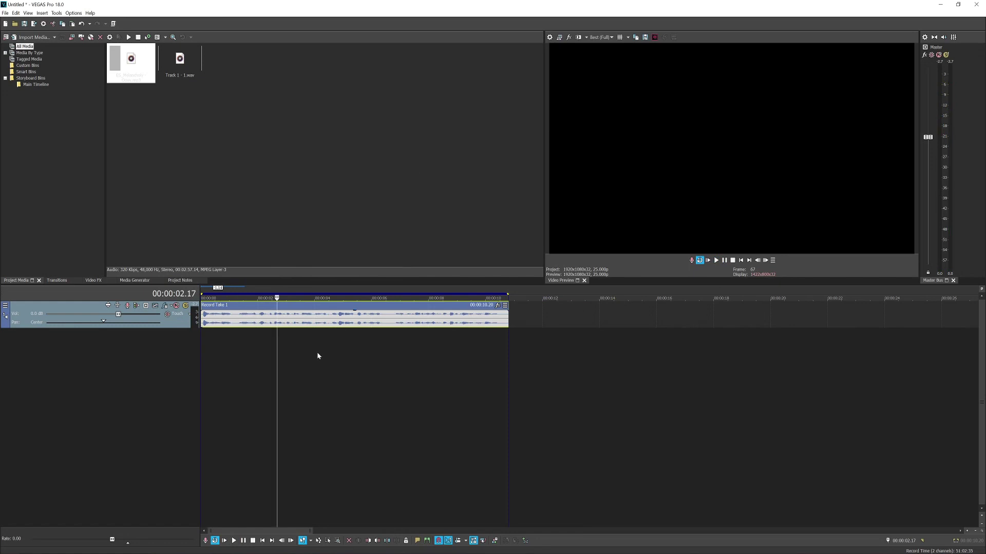
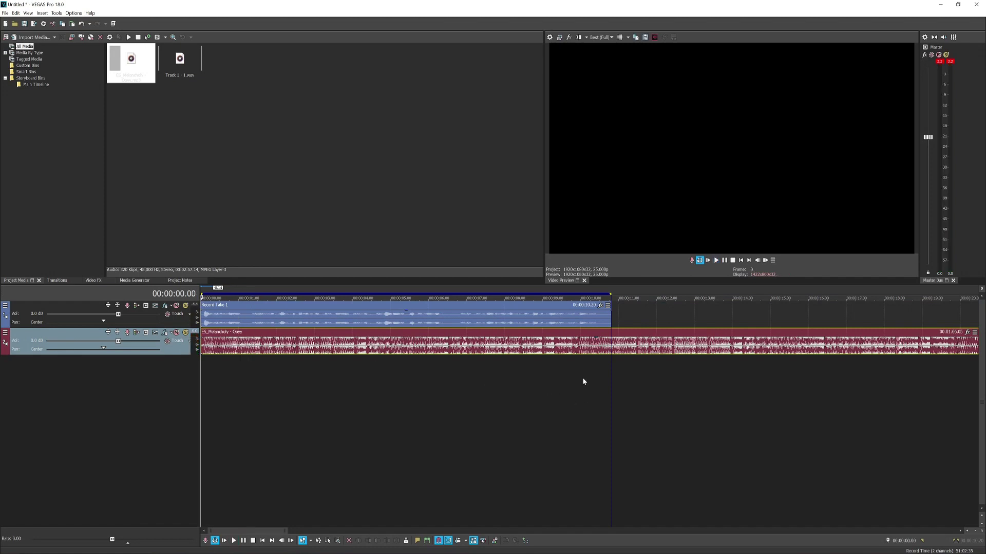
- Split the music clip at the end of the voice clip and delete the leftover part after it
left_click(612, 347)
key("s")
left_click(626, 348)
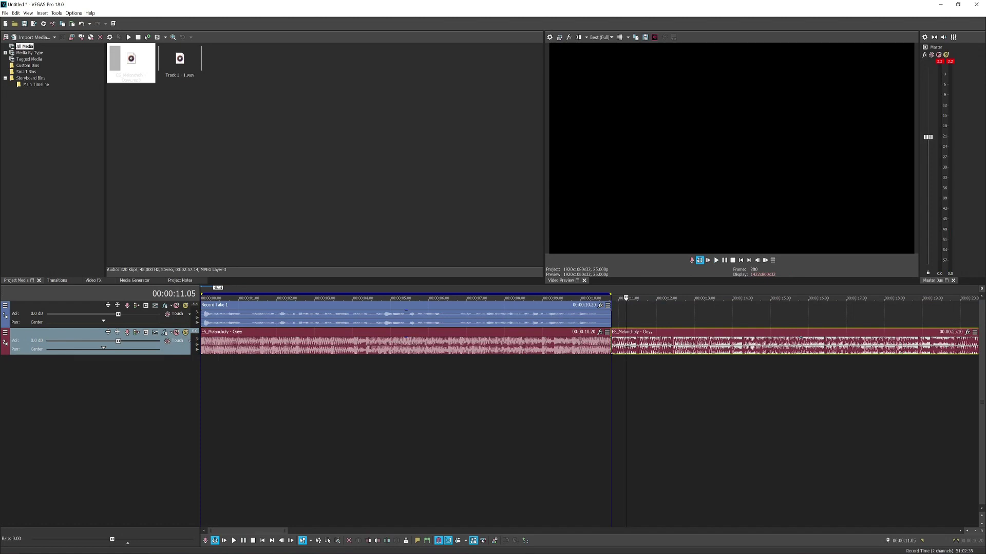
key("Delete")
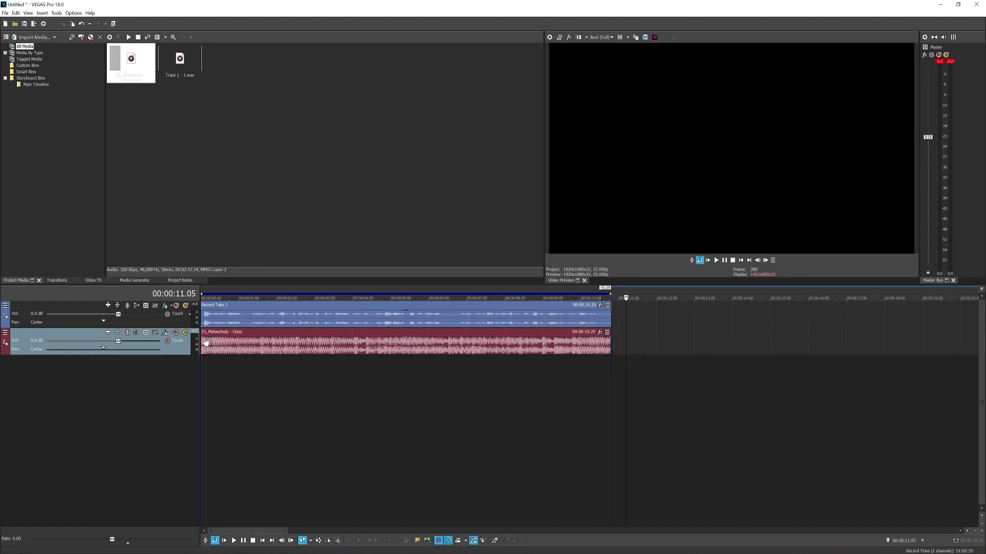
- Lower the music track's volume to -18 dB
left_click_drag(118, 340, 81, 343)
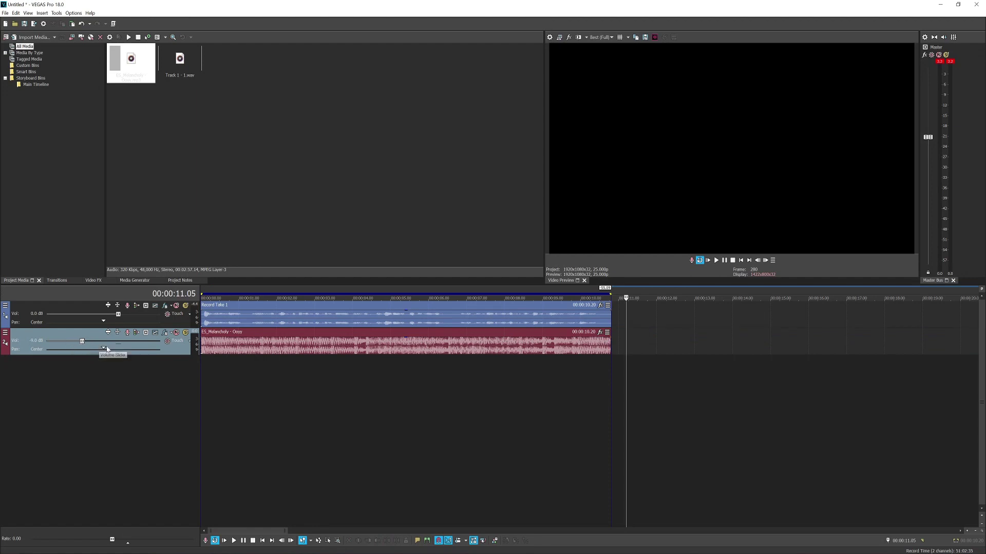
left_click(218, 353)
scroll(216, 352, "down", 2)
double_click(39, 343)
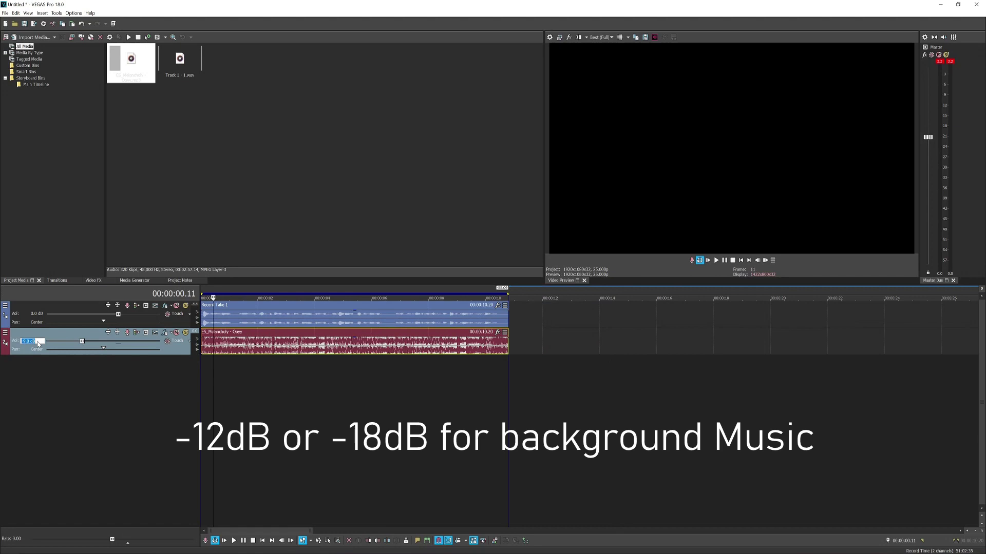
key("Return")
scroll(299, 373, "up", 2)
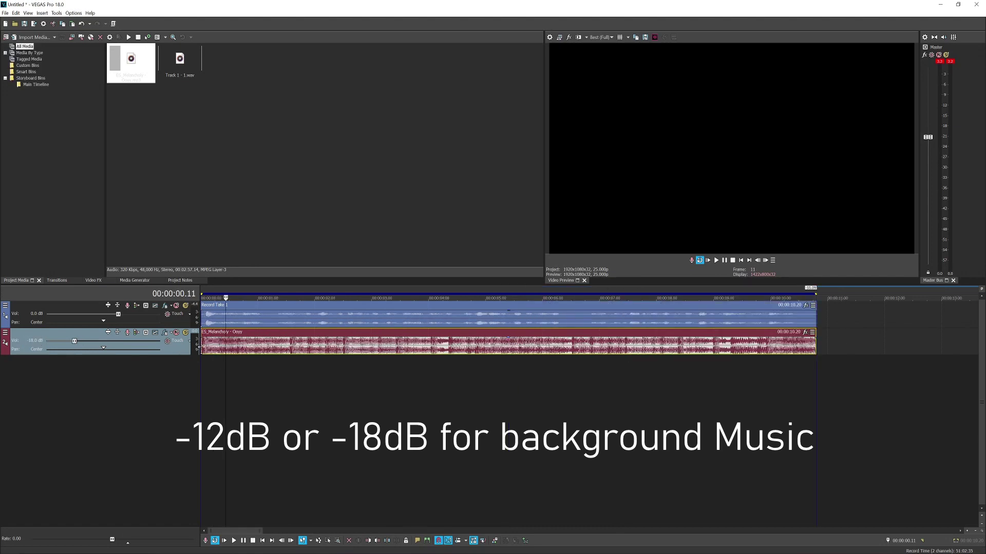
- Play the voice and music together to check the balance between the two tracks
key("space")
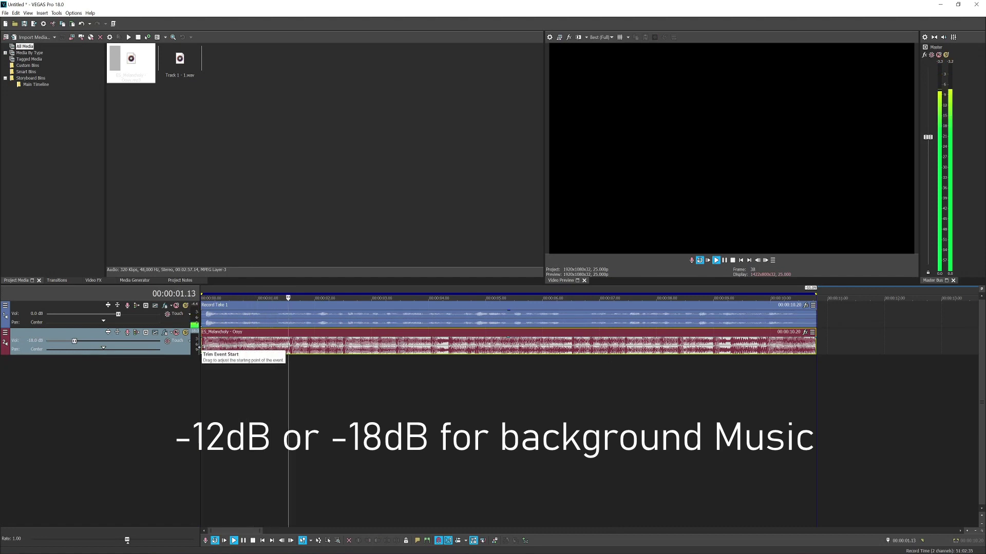
key("space")
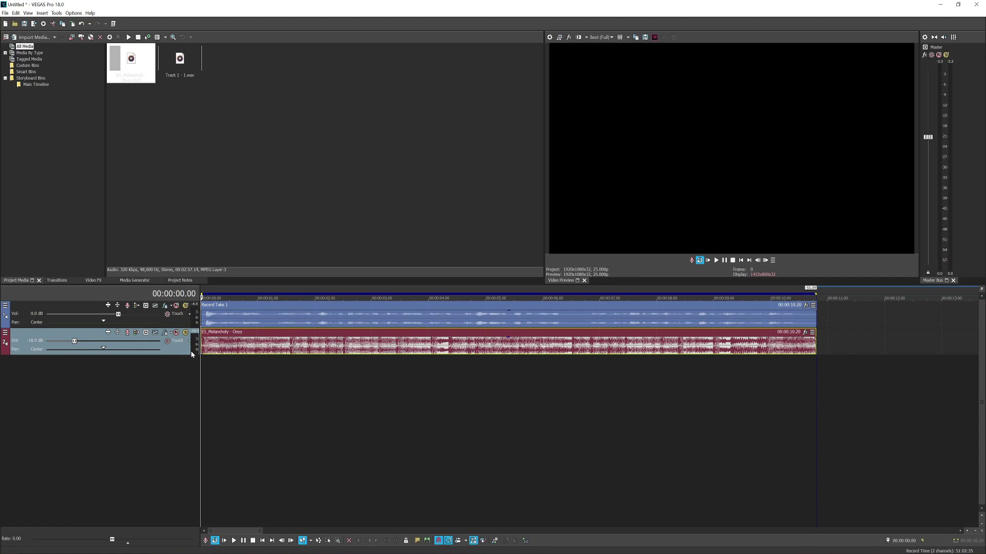
scroll(238, 383, "down", 2)
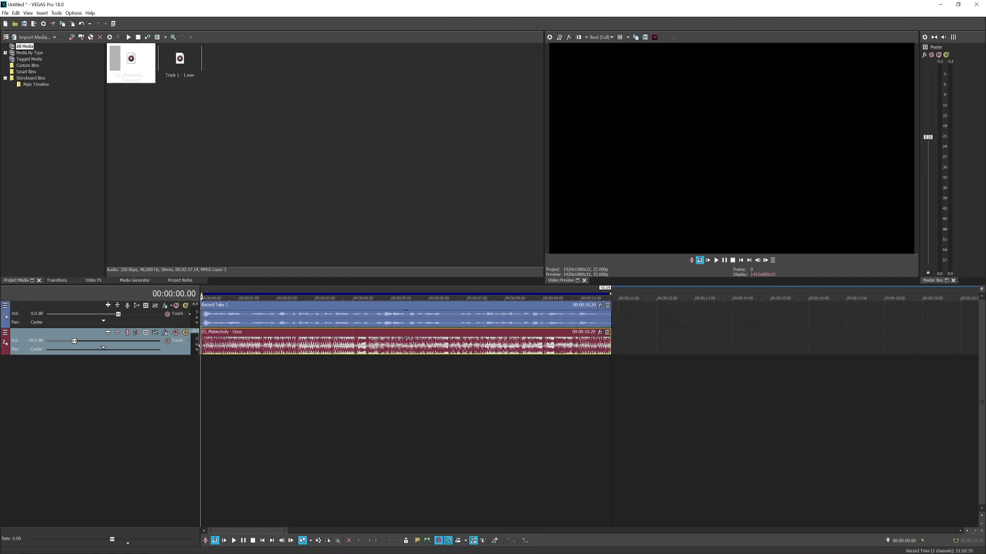
key("space")
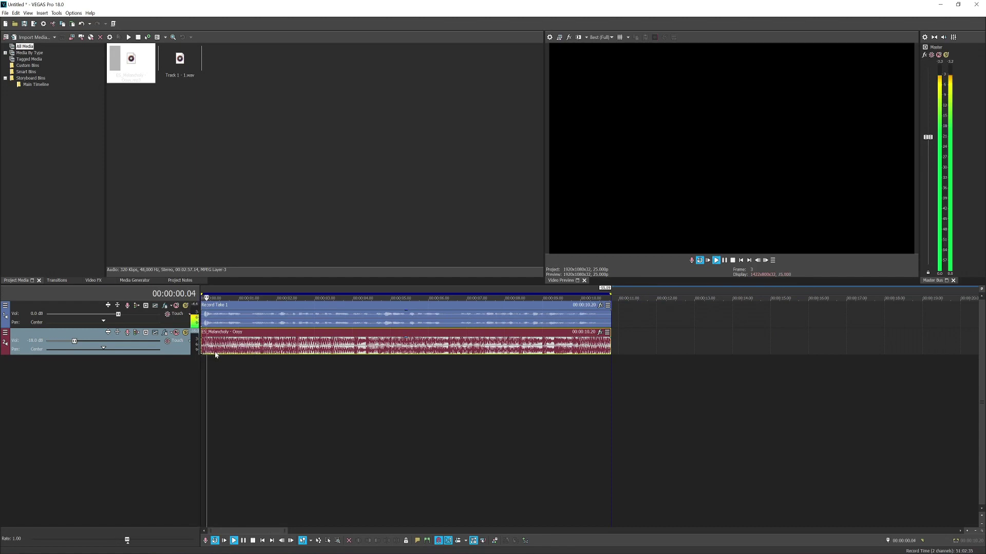
key("space")
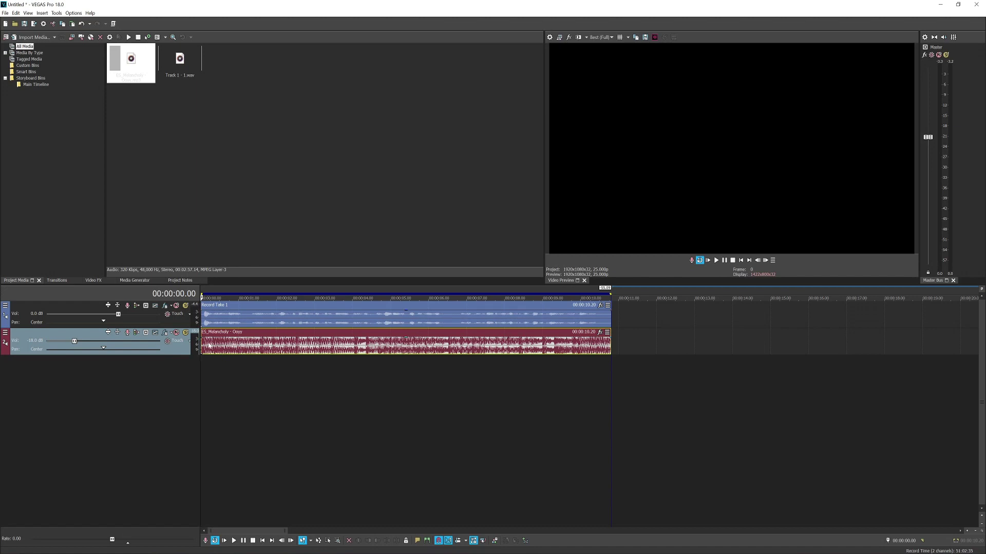
- In the music track's Track EQ, cut the mids with band 3 at about 1,393 Hz, -13.9 dB and a 4.0-octave bandwidth
left_click(210, 319)
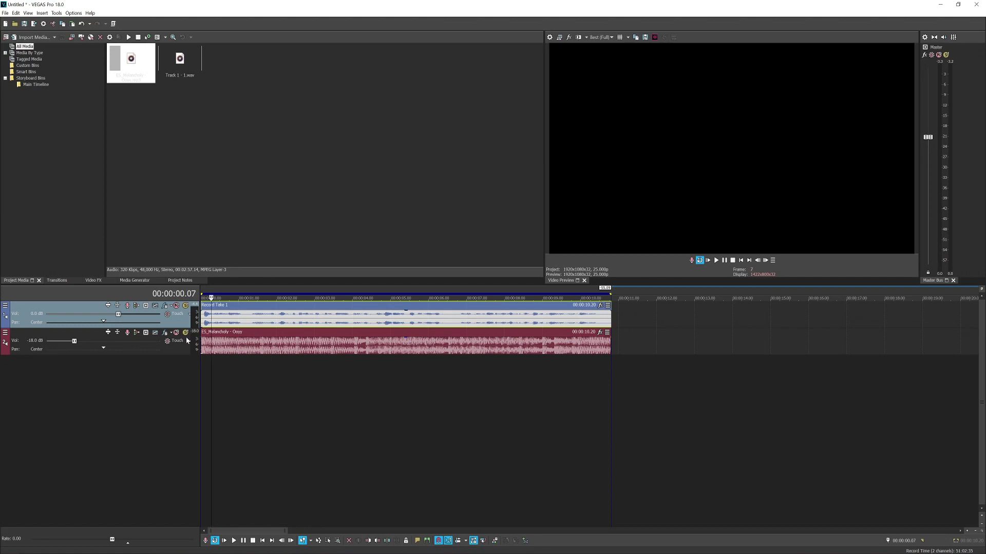
left_click(165, 333)
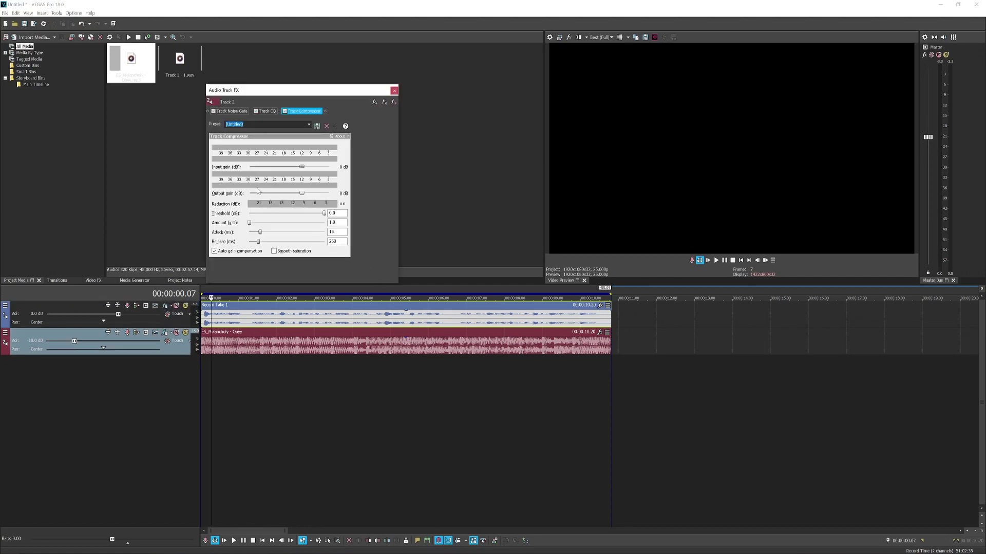
left_click(268, 112)
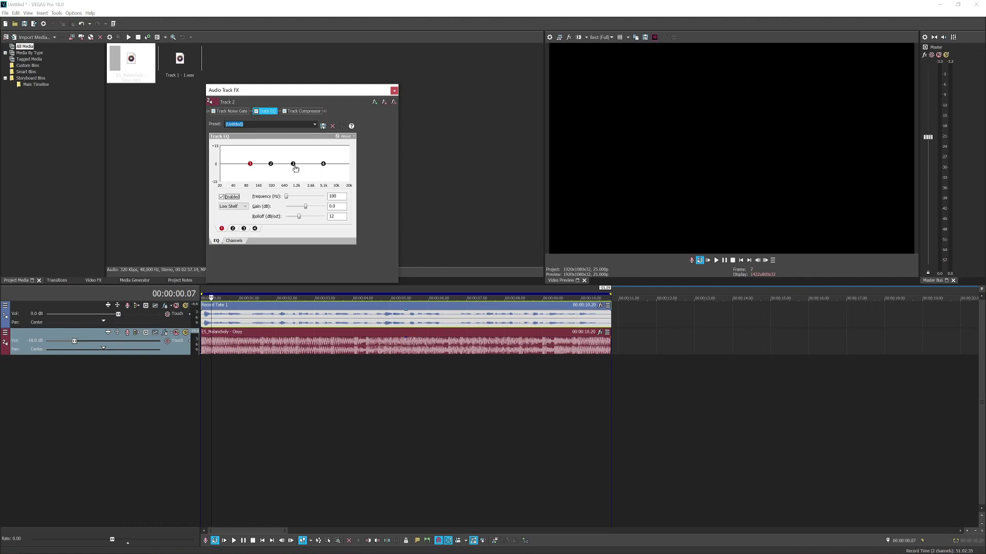
left_click_drag(294, 164, 299, 181)
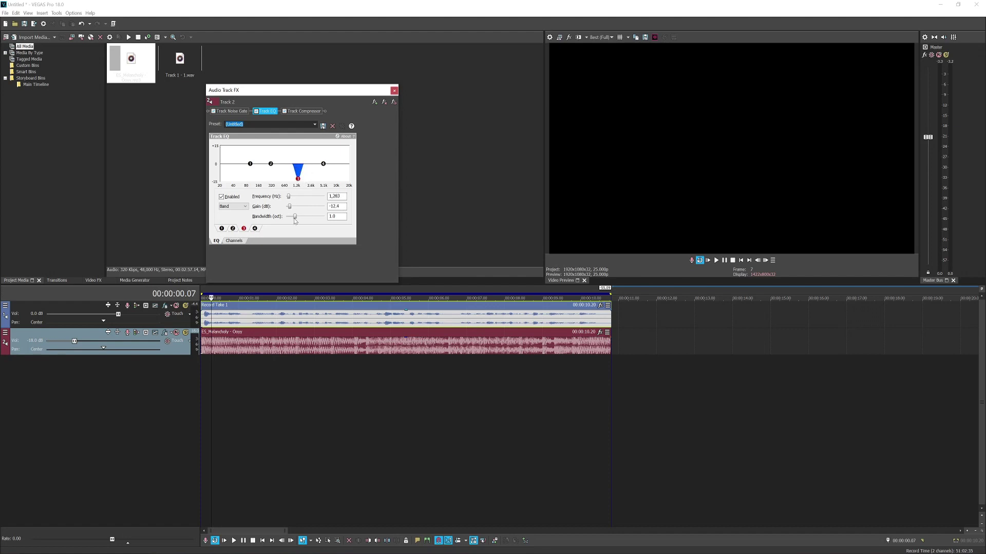
left_click_drag(294, 220, 325, 220)
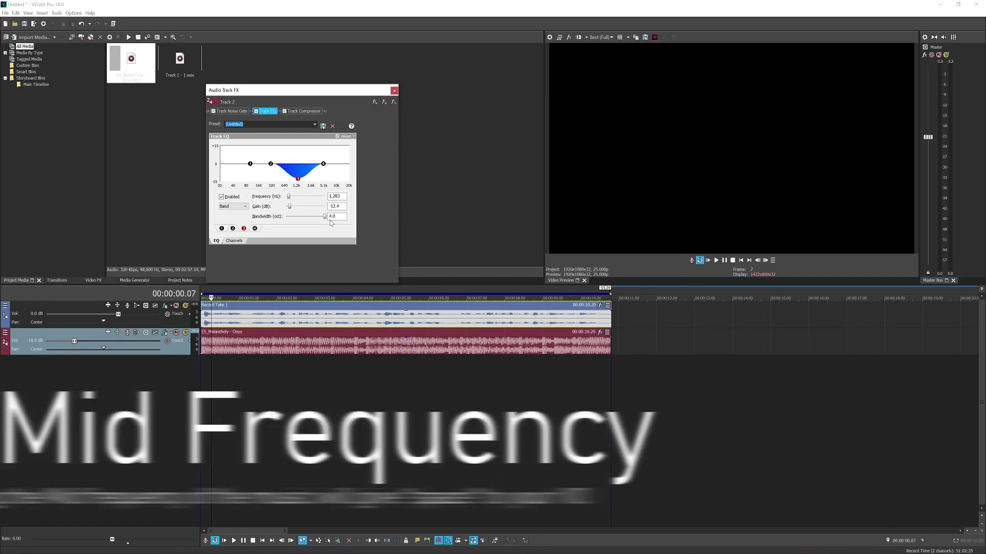
left_click_drag(298, 179, 300, 182)
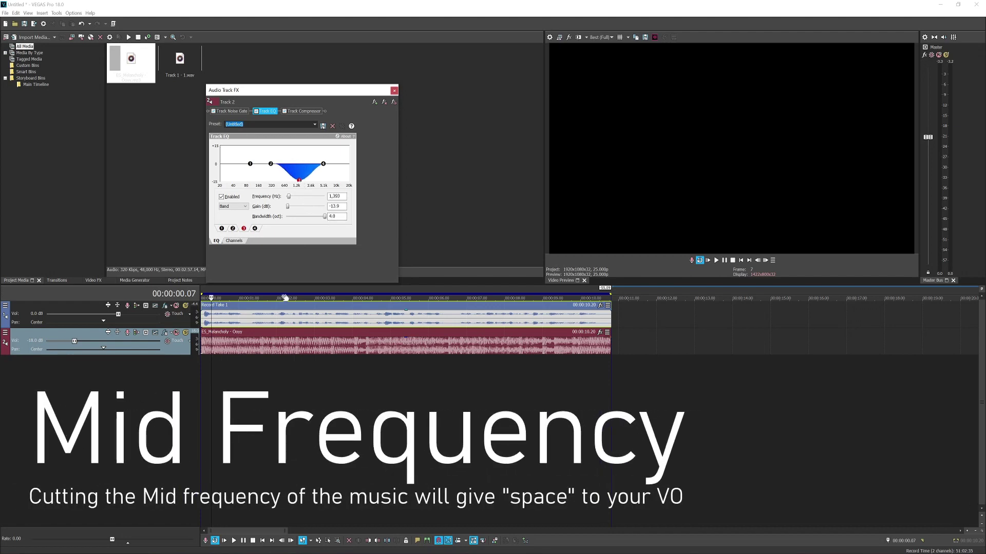
- Play the mix from near its start to hear the voice over the music's mid-frequency cut
left_click(208, 318)
key("space")
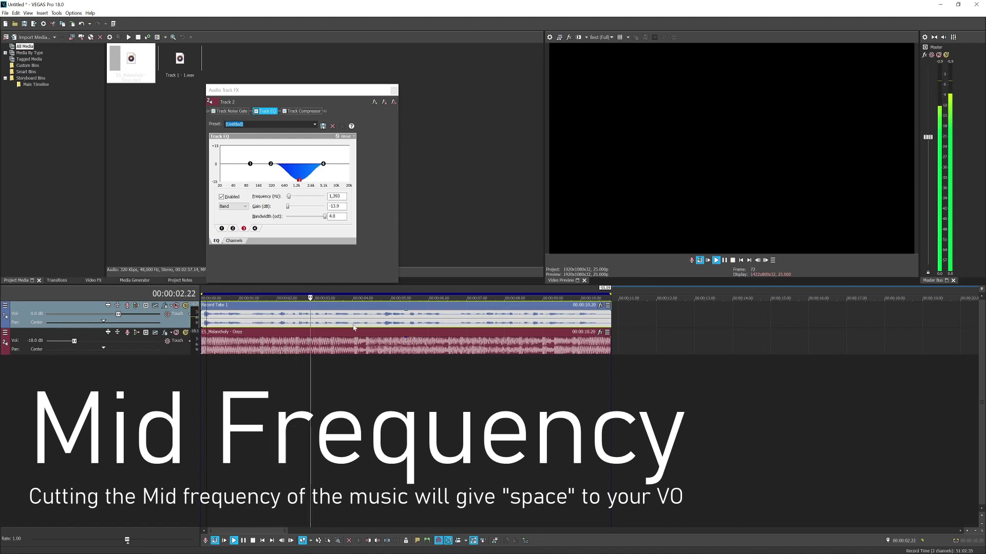
key("space")
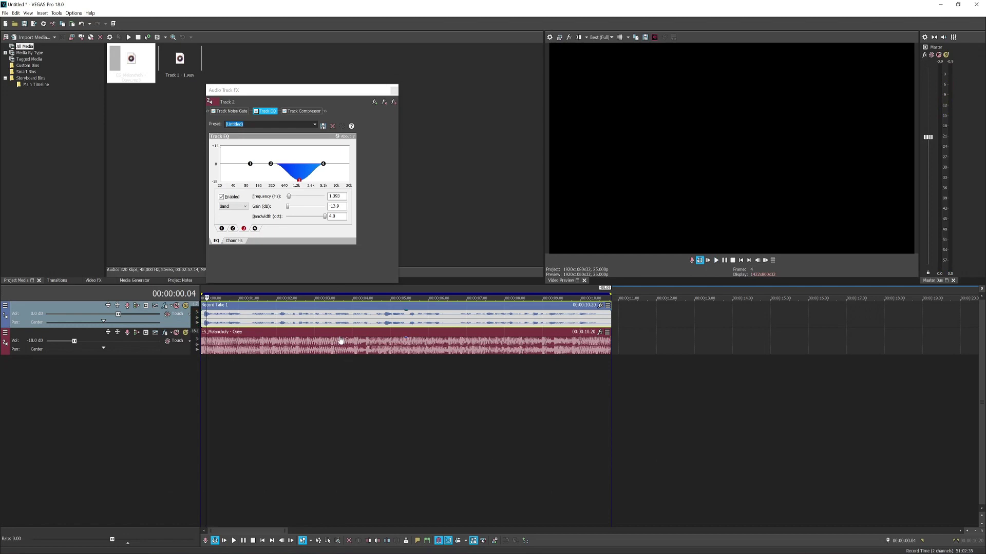
scroll(287, 354, "up", 2)
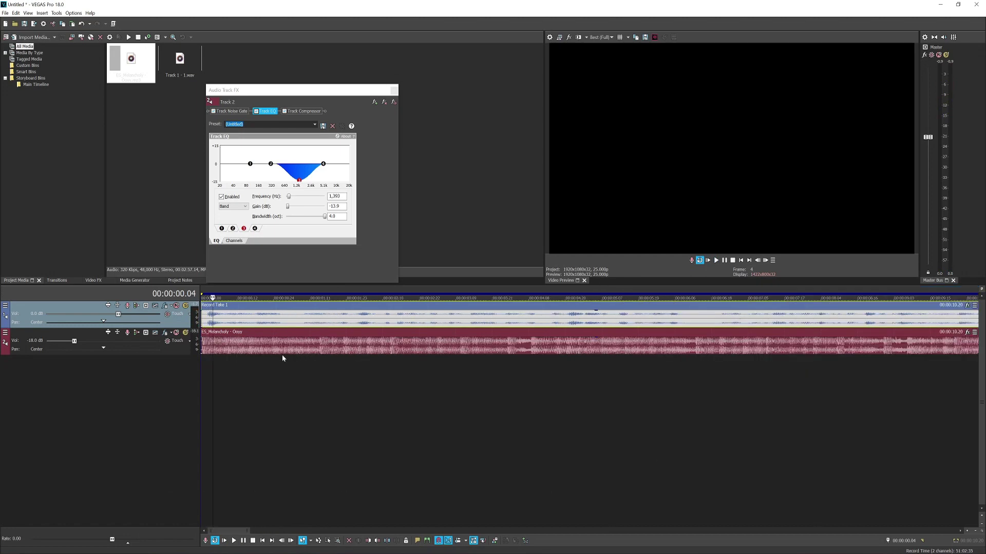
- Cut the music's low shelf to about -8.4 dB at 81 Hz and its high shelf to about -7.8 dB at 13,066 Hz
left_click(235, 353)
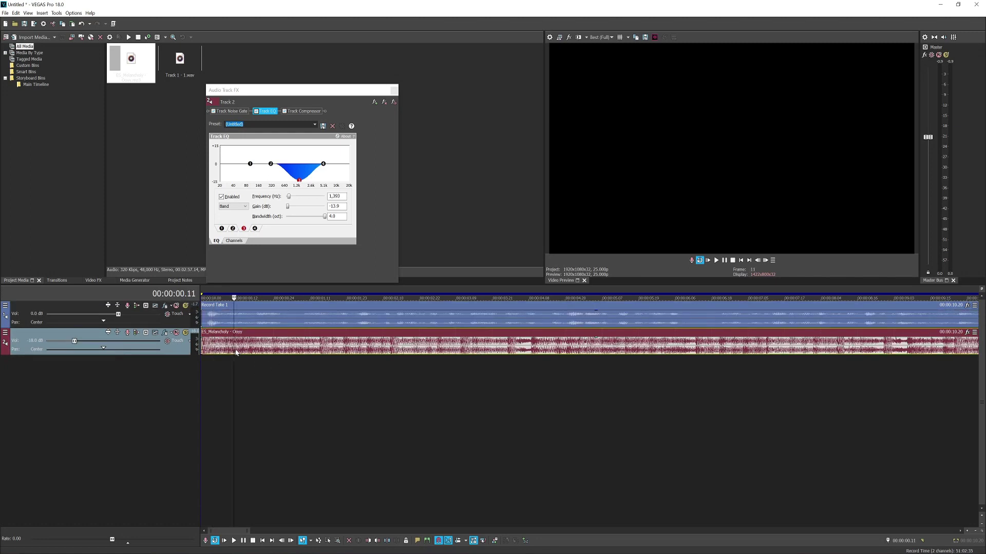
scroll(236, 349, "down", 3)
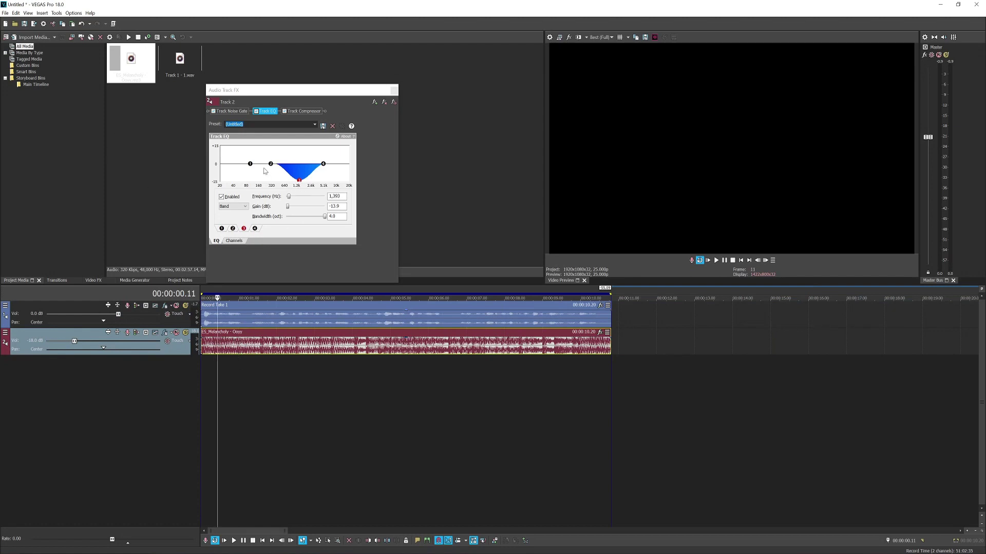
left_click_drag(250, 165, 246, 176)
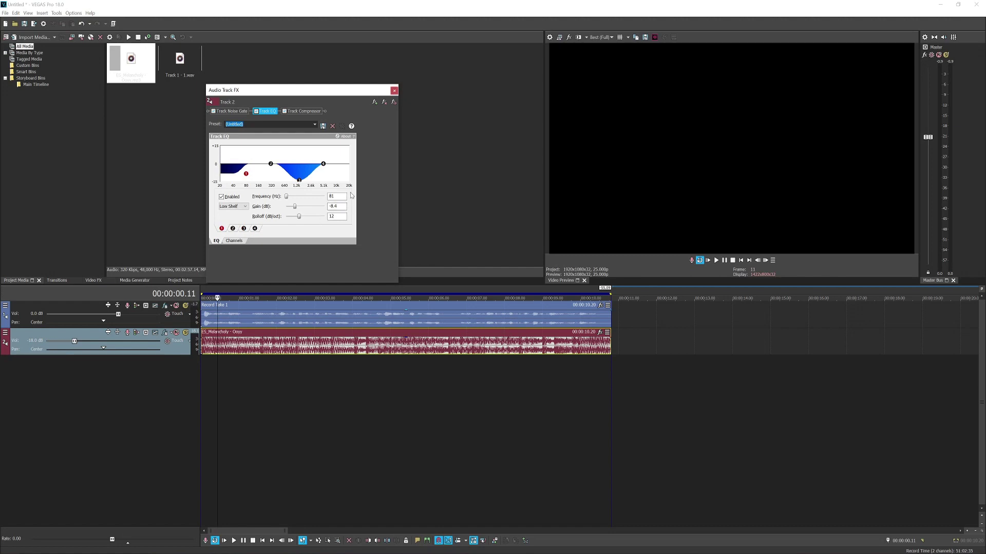
left_click_drag(324, 165, 343, 174)
- While playing the mix, fine-tune the music's low-shelf cut and its mid cut to about 1,337 Hz and -13.5 dB, and close the track effects
left_click(210, 328)
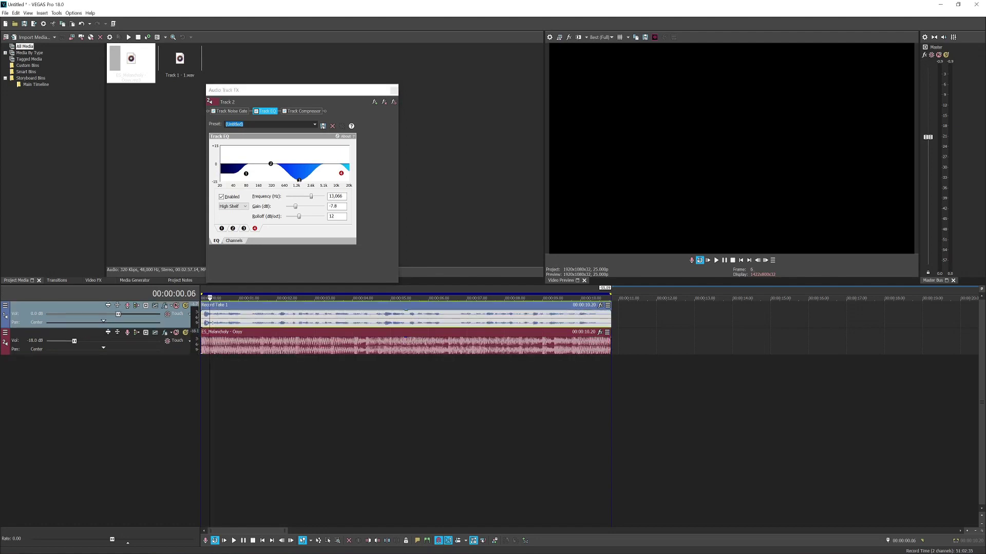
key("space")
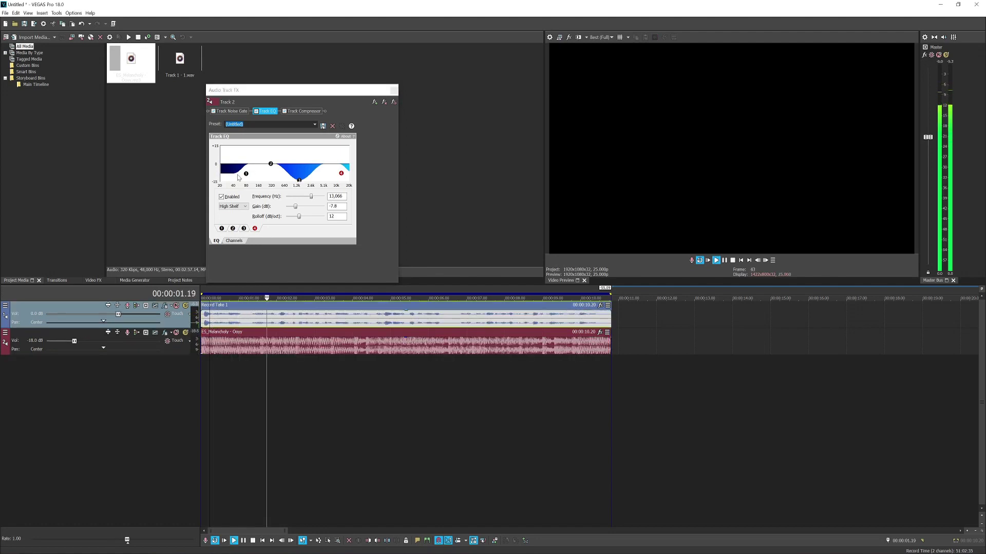
left_click_drag(246, 174, 253, 176)
left_click(298, 180)
left_click_drag(299, 182, 299, 182)
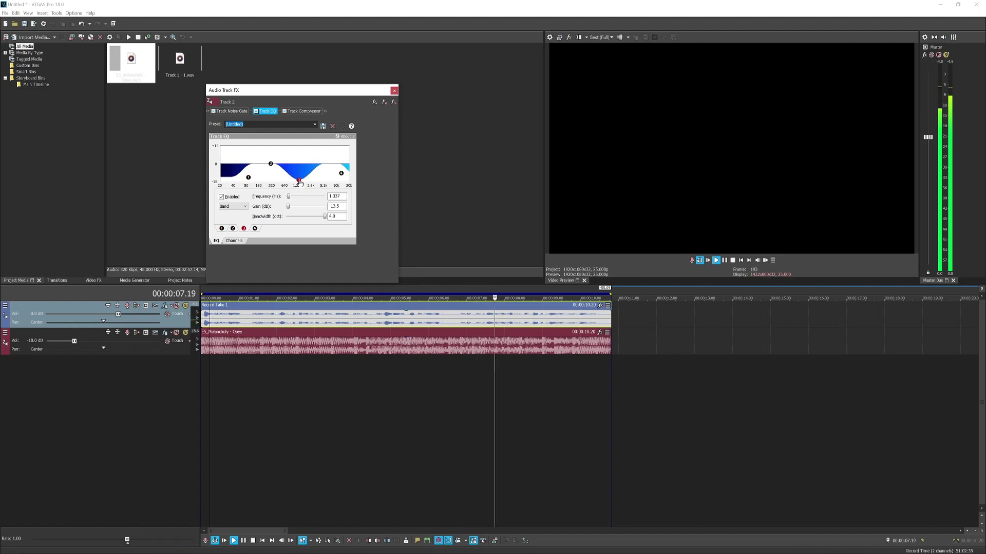
left_click(210, 345)
left_click(394, 90)
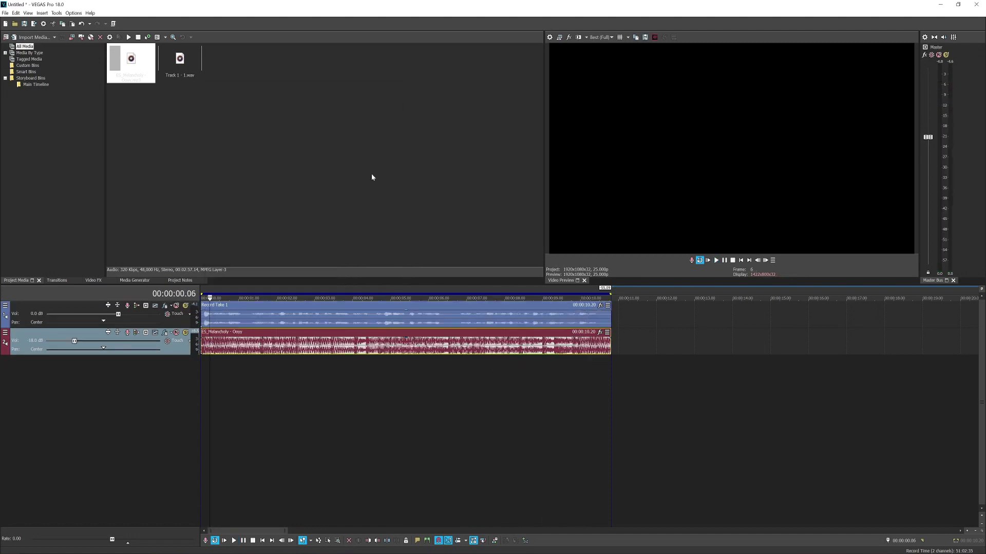
- Play the voice and music together briefly to check the combined master level
left_click(228, 321)
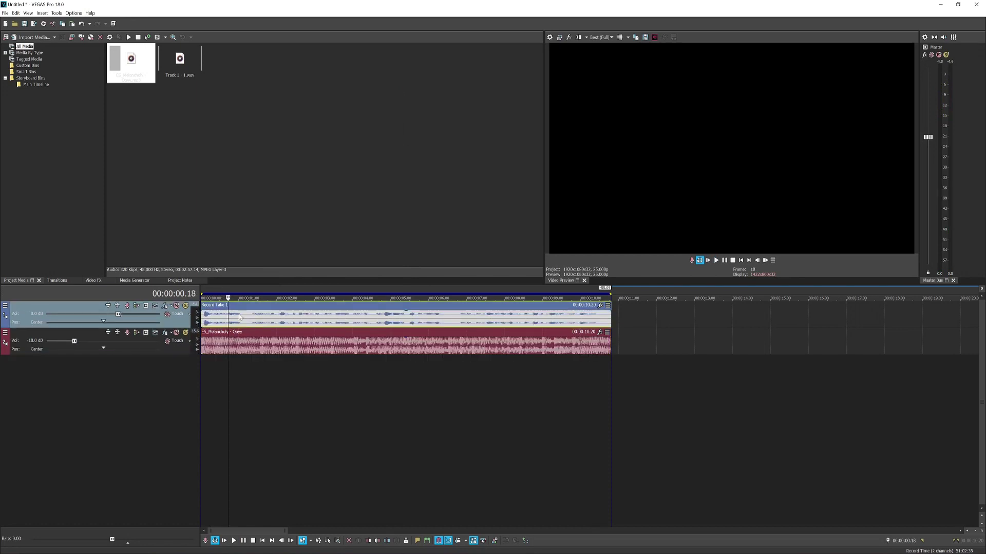
key("ctrl+a")
key("space")
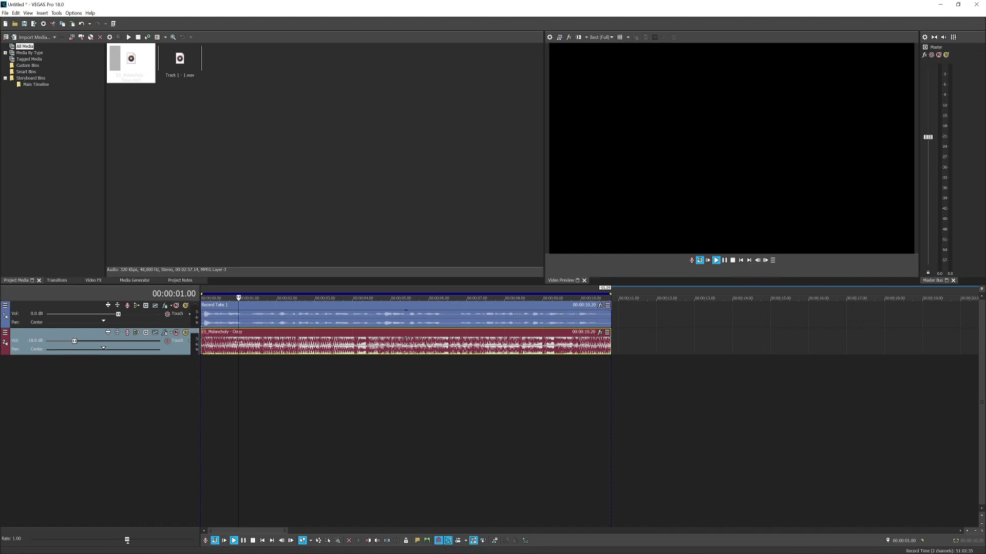
key("space")
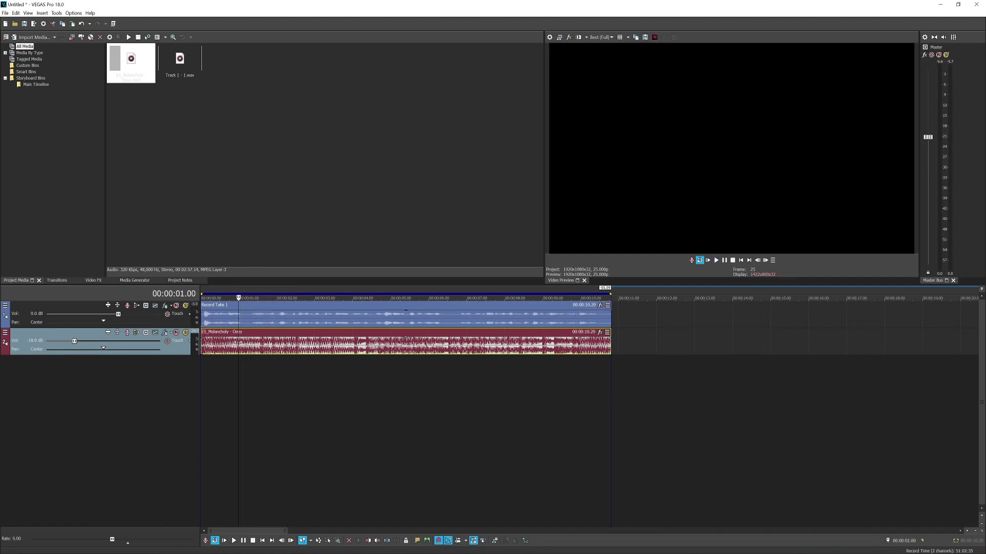
- Add the eFX Compressor to the master bus effects chain
left_click(924, 54)
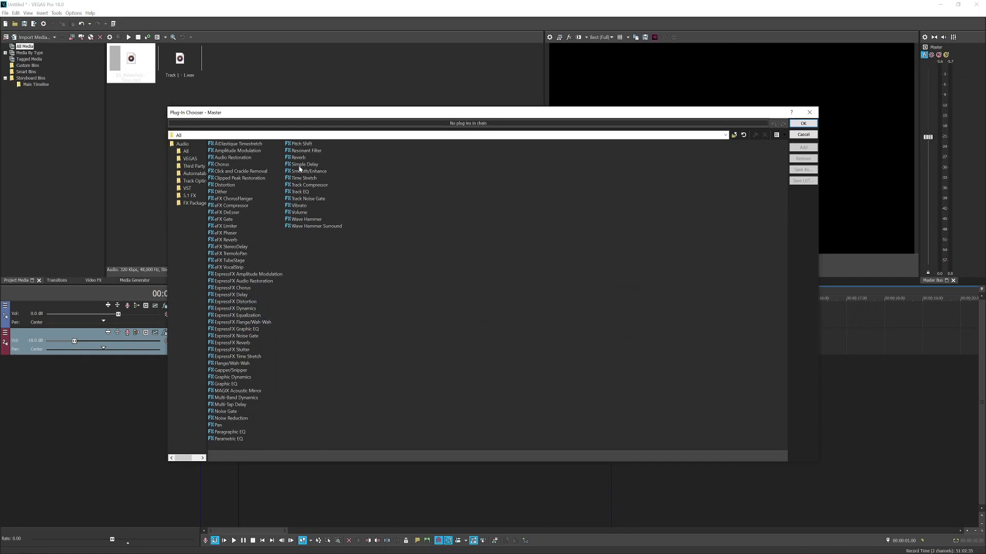
left_click(231, 206)
left_click(803, 148)
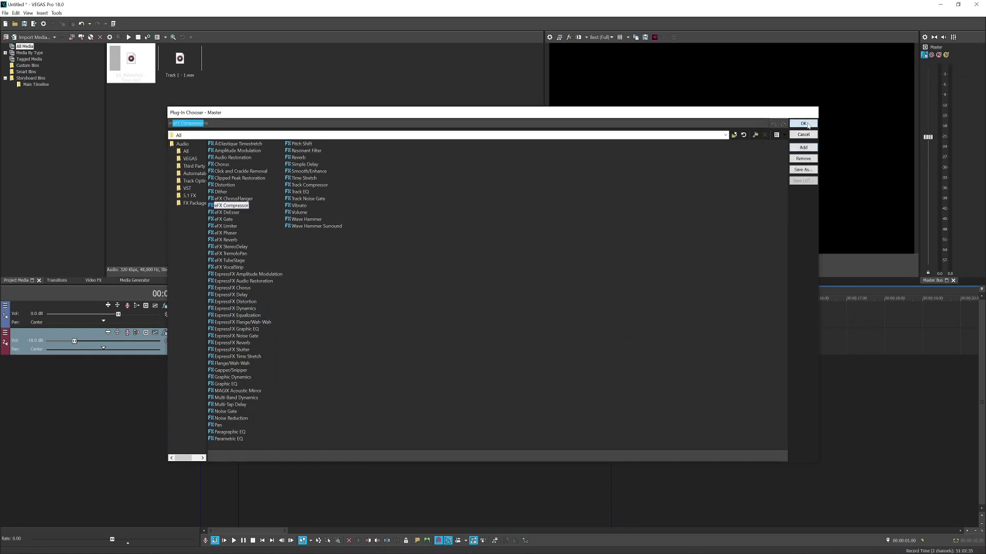
left_click(804, 124)
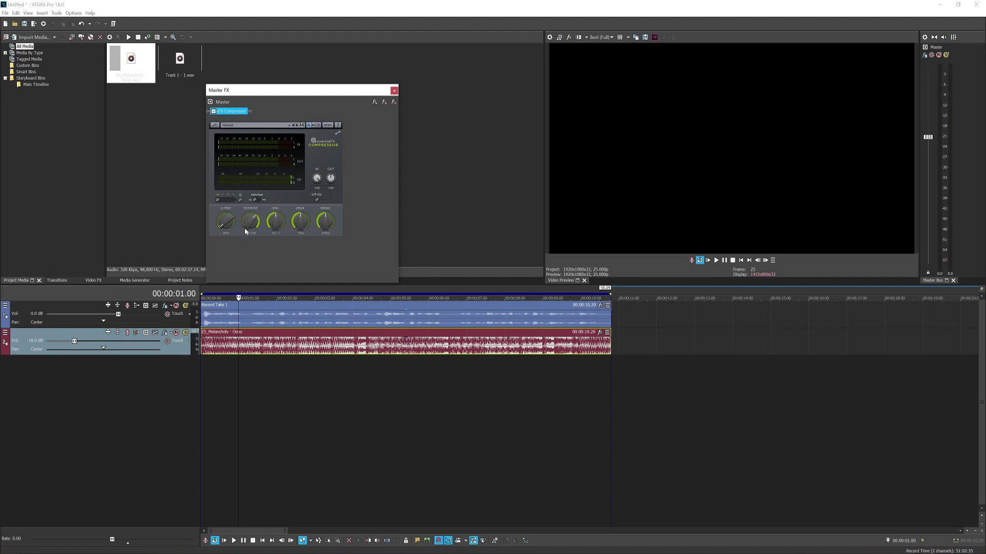
- Lower the master eFX Compressor's ratio and raise its output gain while playing the mix, and close the master effects
left_click(215, 317)
key("space")
left_click_drag(276, 222, 276, 252)
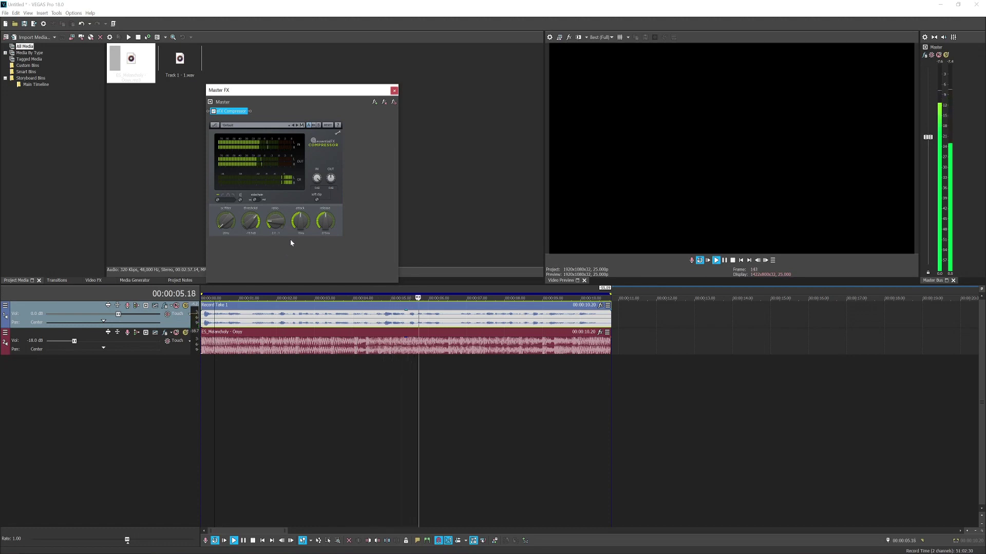
left_click_drag(331, 185, 330, 183)
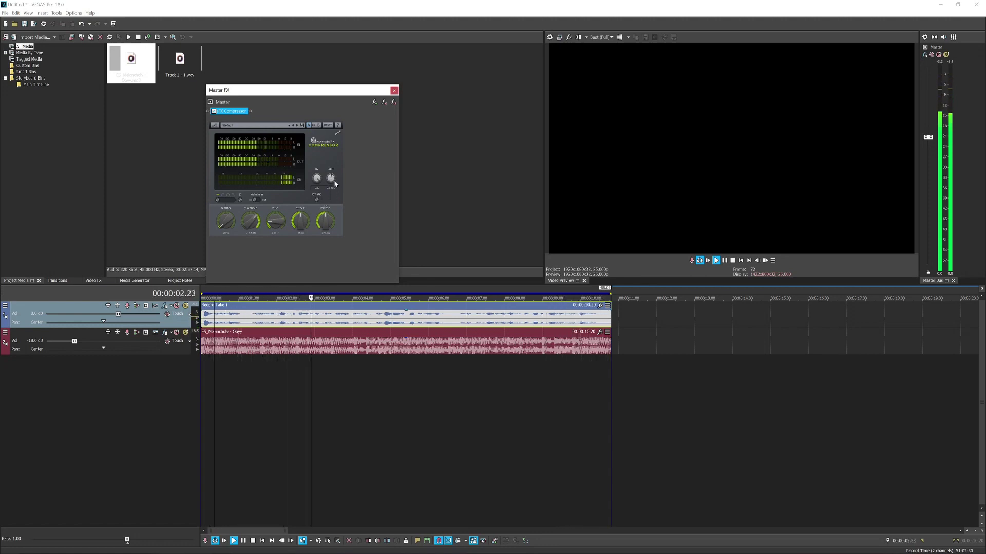
left_click(393, 91)
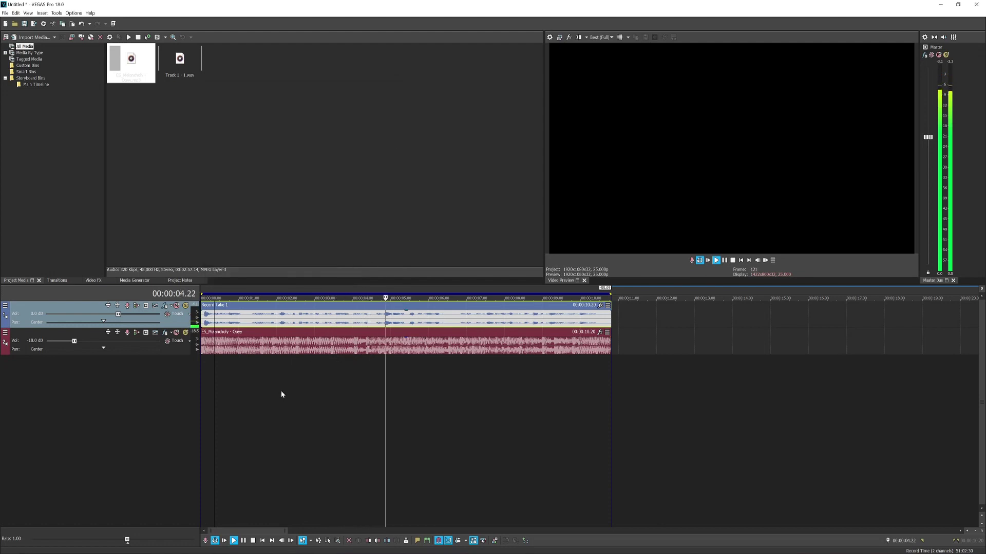
- Lower the background music track's volume to -22.5 dB and play the mix from near the start to check the balance
key("space")
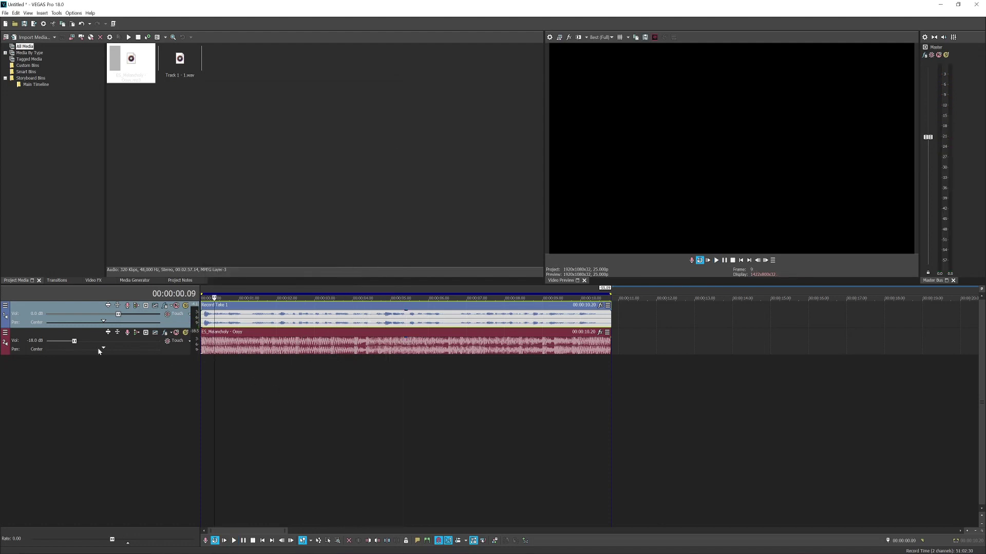
left_click_drag(74, 341, 72, 342)
left_click(214, 349)
key("space")
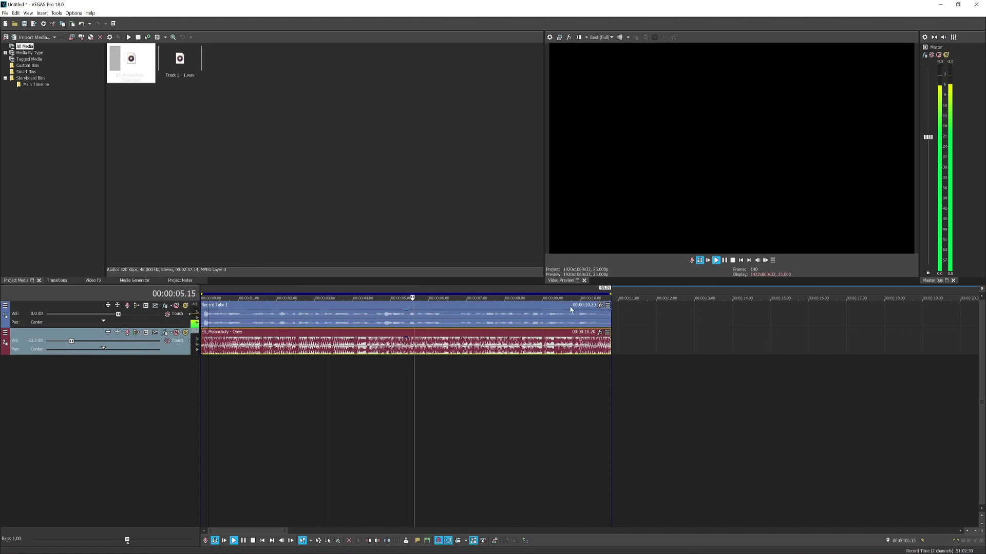
key("space")
- Add the eFX Limiter after the compressor in the master bus effects chain
left_click(925, 55)
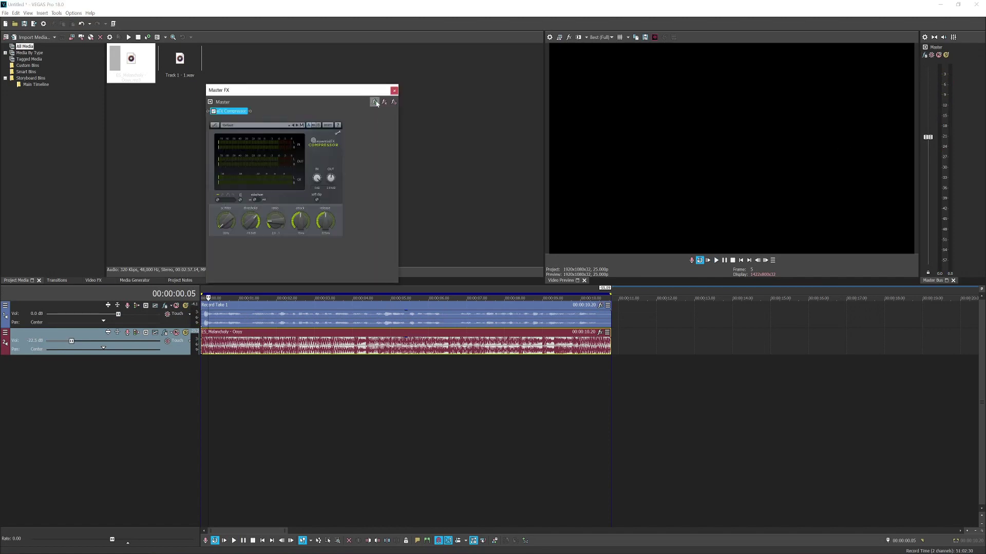
left_click(376, 102)
left_click(229, 226)
left_click(796, 148)
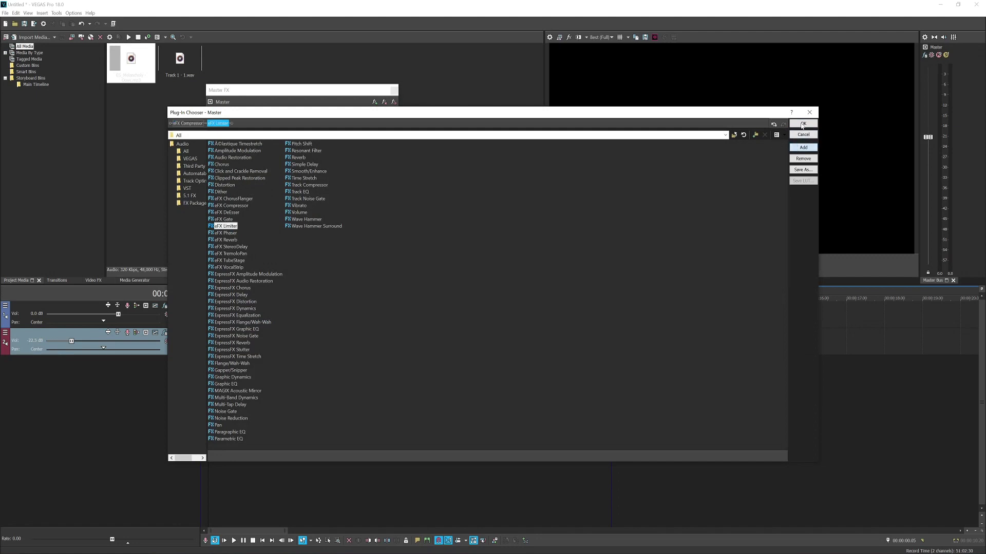
left_click(803, 123)
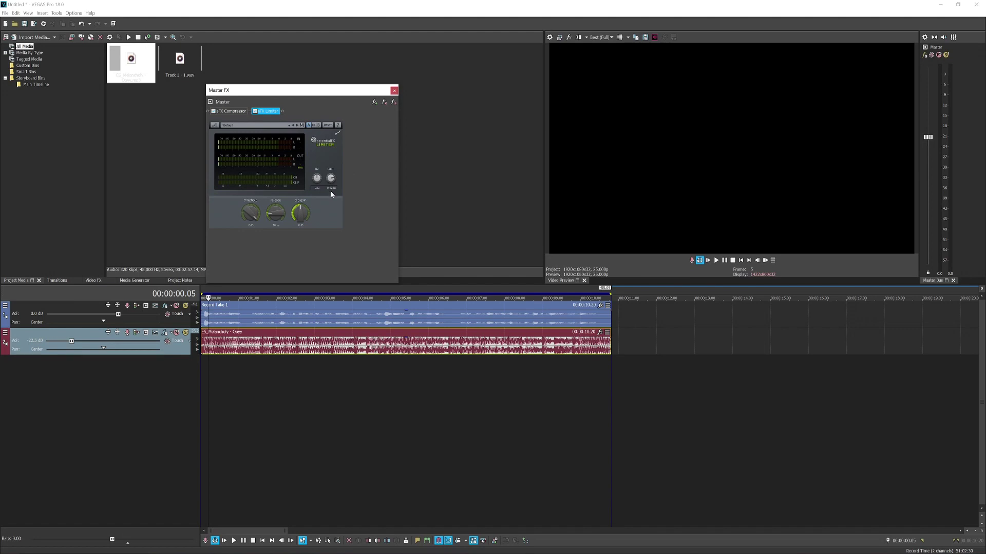
- Play the mix from near the start to check the limiter and master levels, and close the master effects
left_click(216, 323)
key("space")
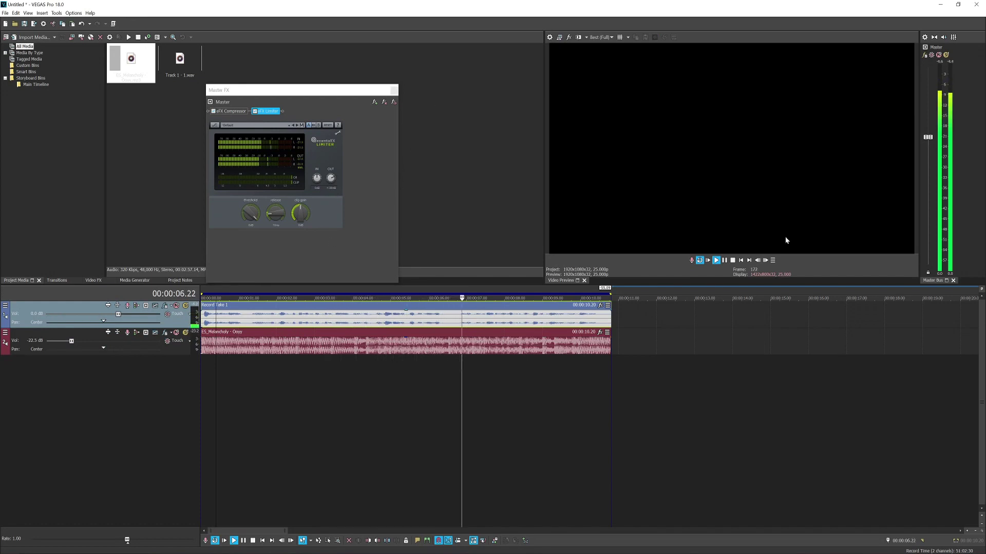
left_click(394, 90)
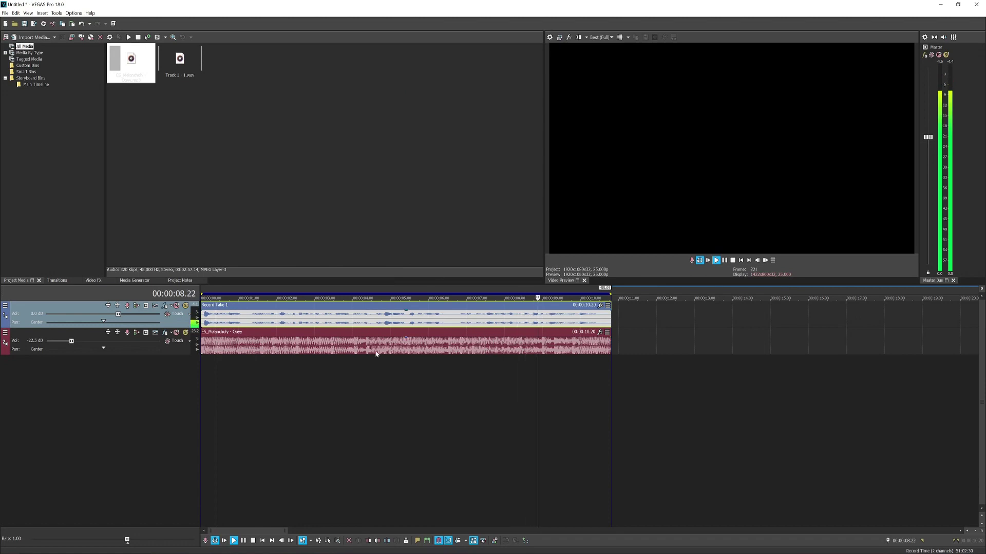
scroll(368, 356, "down", 1)
key("space")
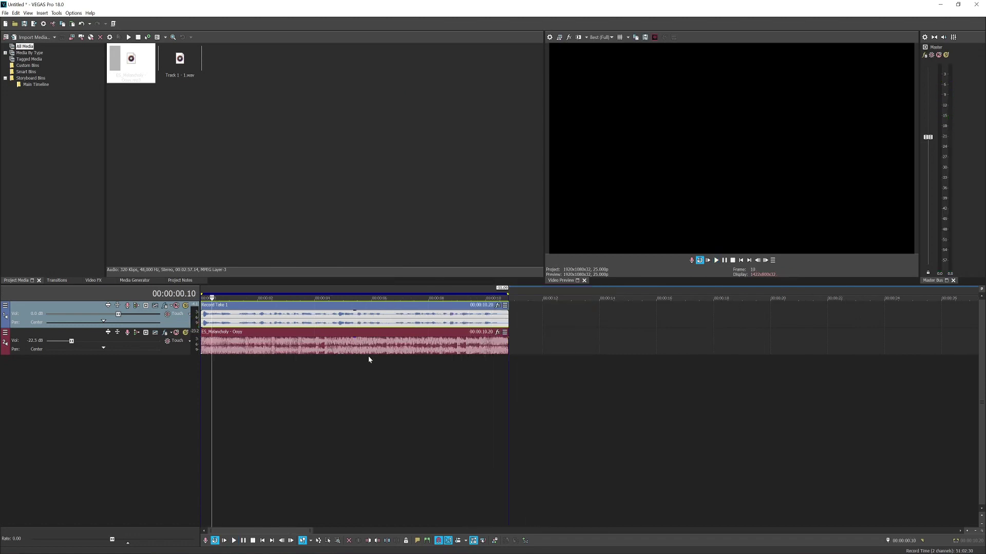